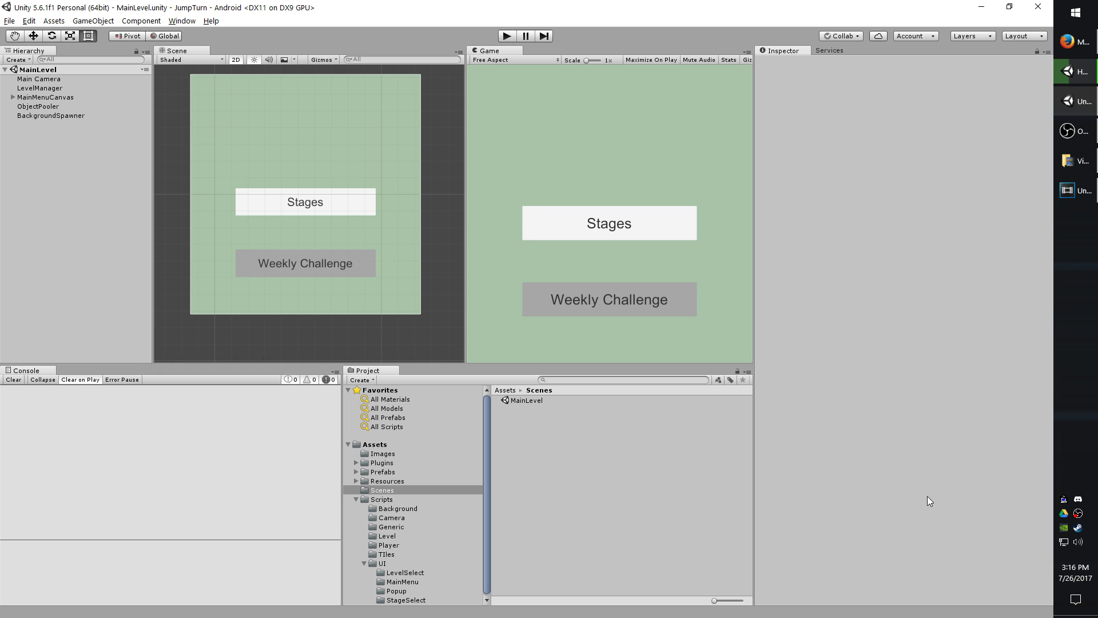
- Show Android PlayerSettings in the Inspector via Edit > Project Settings > Player
{"action": "left_click", "coordinate": [29, 21]}
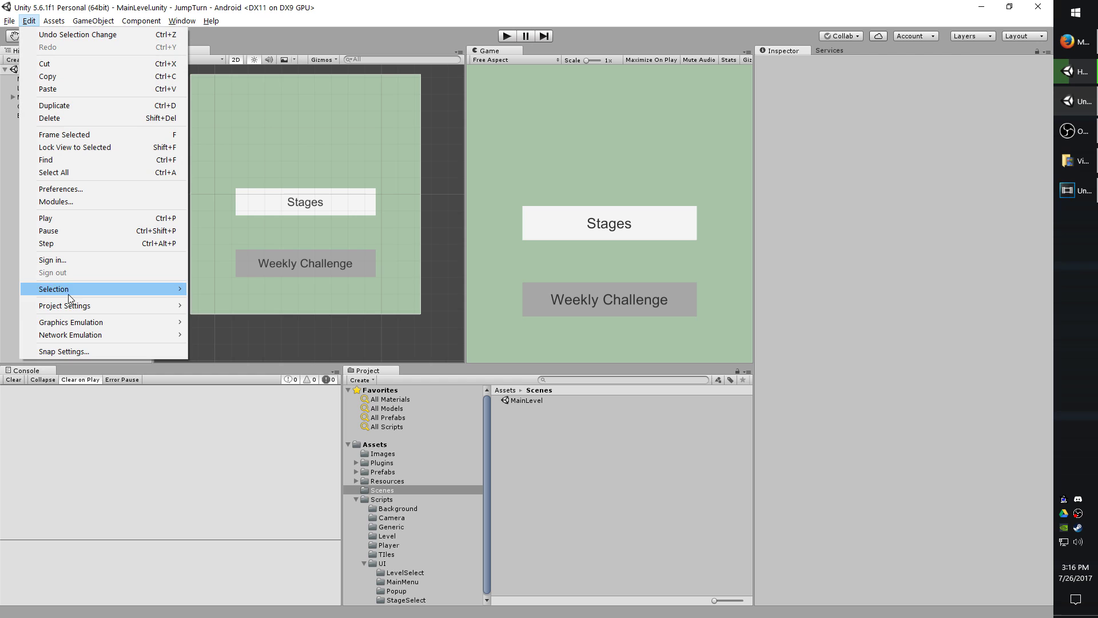
{"action": "mouse_move", "coordinate": [61, 309]}
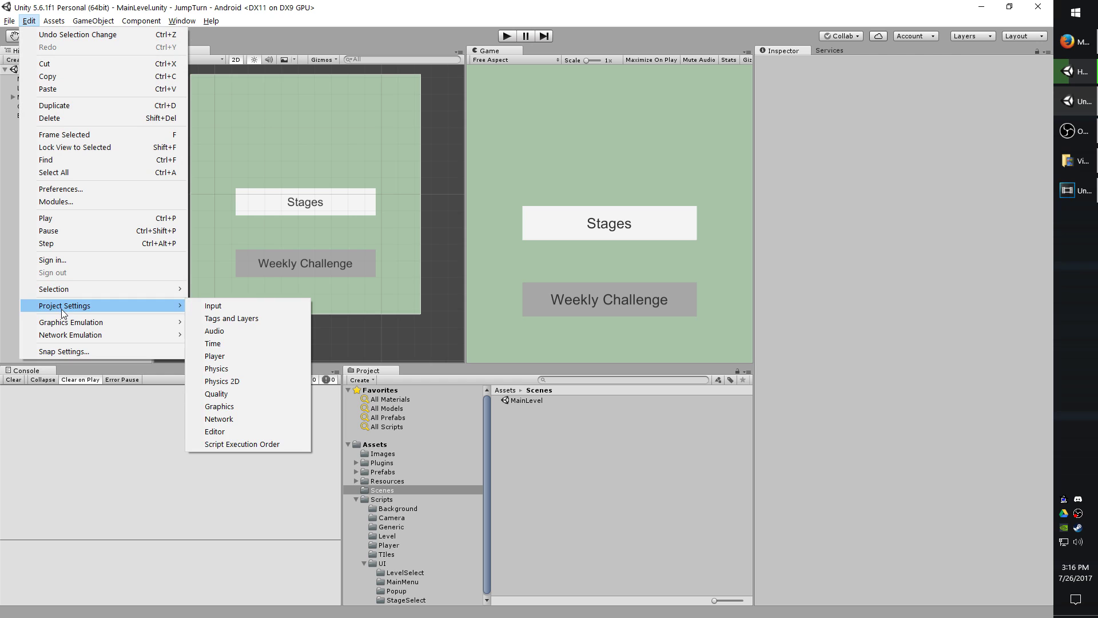
{"action": "left_click", "coordinate": [207, 355]}
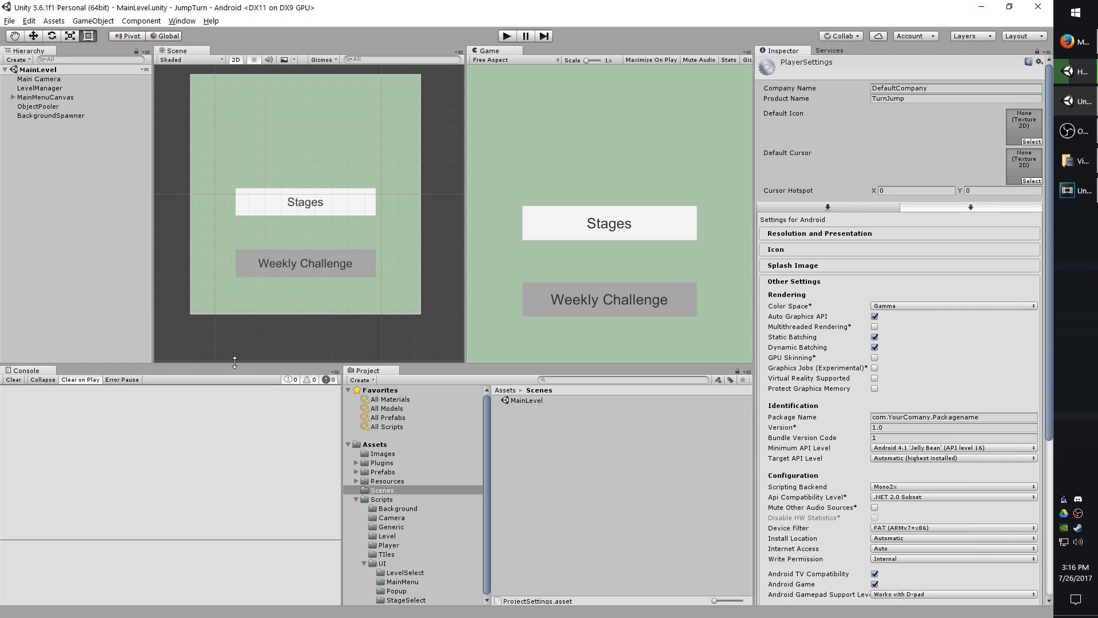
{"action": "left_click", "coordinate": [826, 207]}
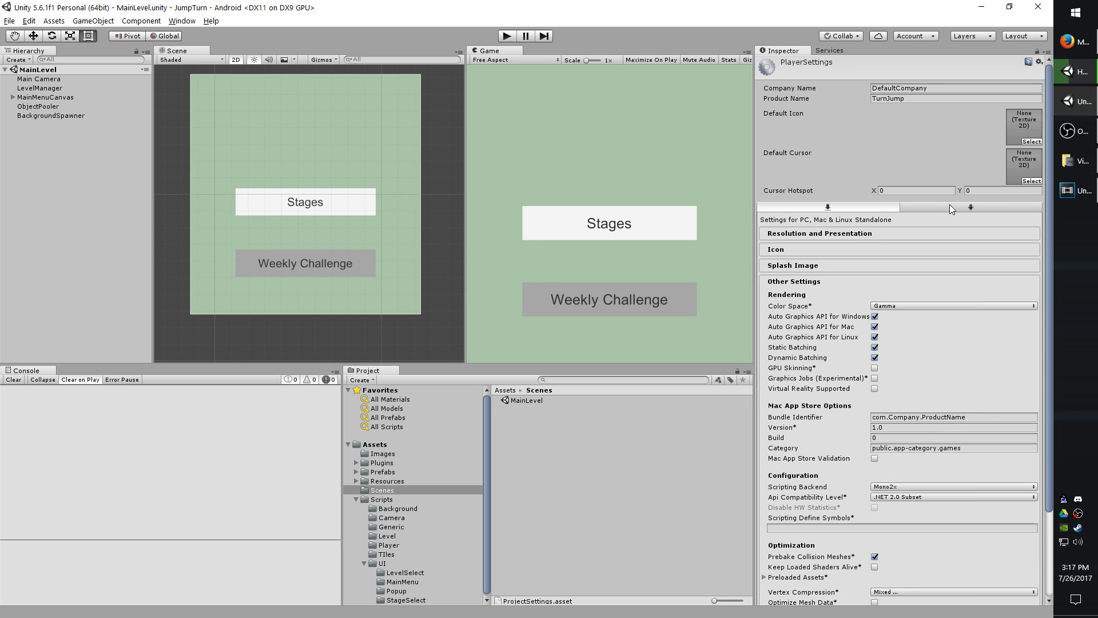
{"action": "left_click", "coordinate": [957, 205]}
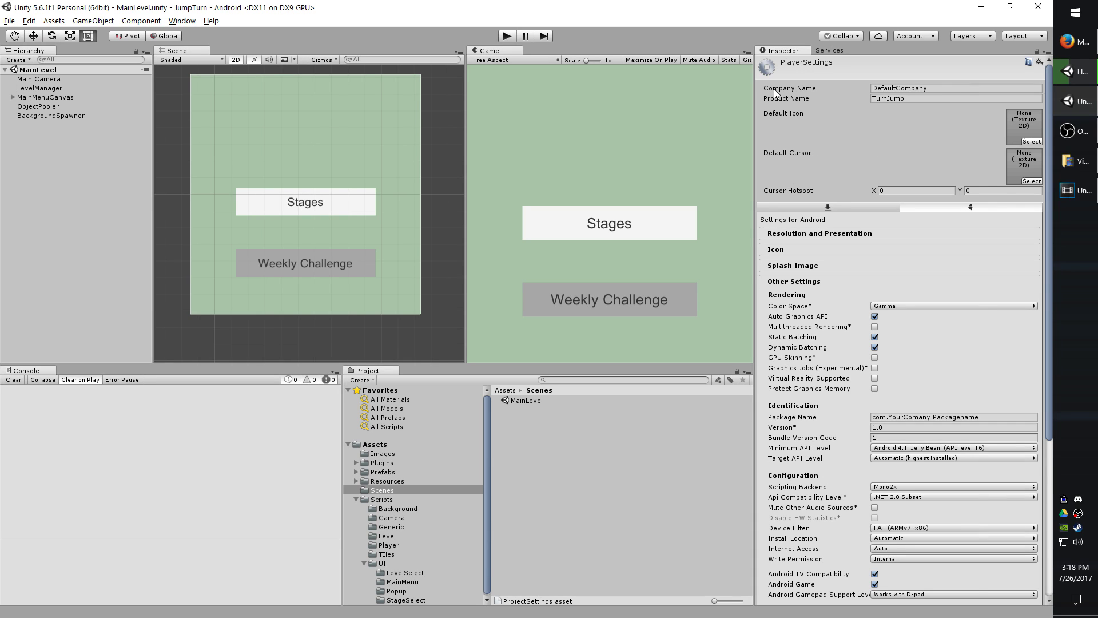
- Replace Company Name DefaultCompany with FirstGearGames, leaving Product Name TurnJump
{"action": "left_click", "coordinate": [875, 88]}
{"action": "key", "text": "Home"}
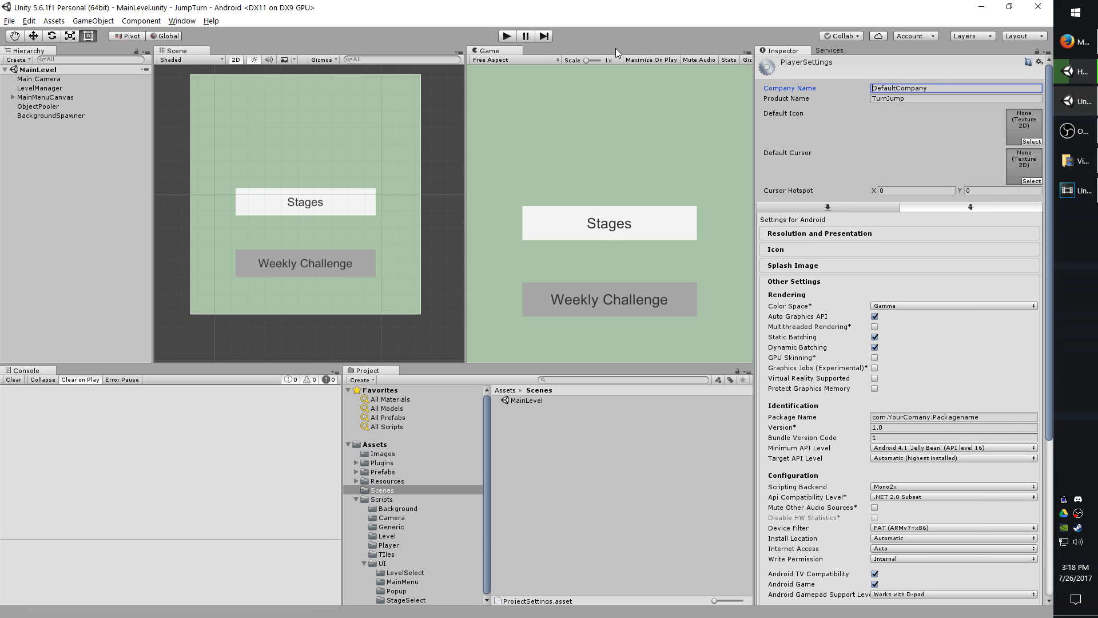
{"action": "type", "text": "FirstGearGames"}
{"action": "key", "text": "shift+End"}
{"action": "key", "text": "BackSpace"}
{"action": "key", "text": "Tab"}
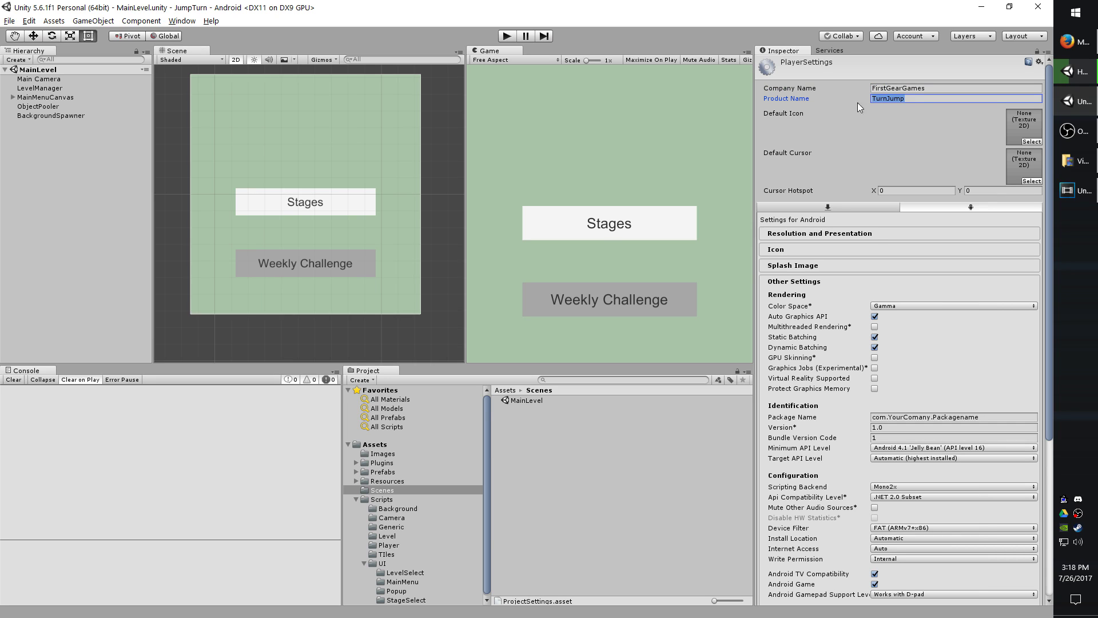
{"action": "scroll", "coordinate": [866, 183], "scroll_direction": "down", "scroll_amount": 2}
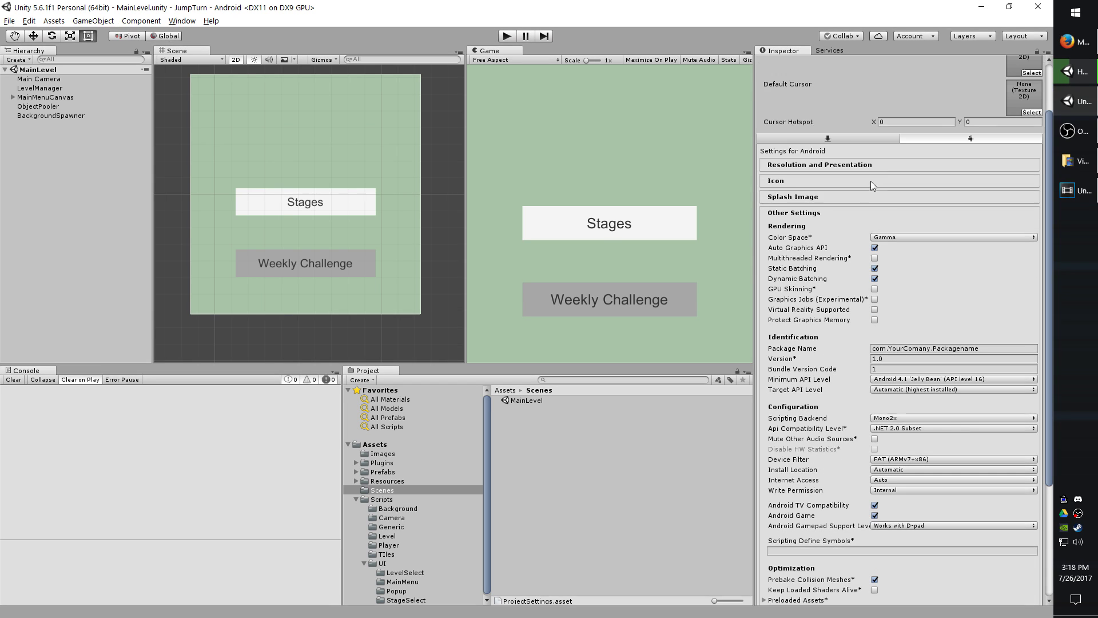
{"action": "scroll", "coordinate": [870, 169], "scroll_direction": "up", "scroll_amount": 1}
{"action": "scroll", "coordinate": [910, 255], "scroll_direction": "up", "scroll_amount": 1}
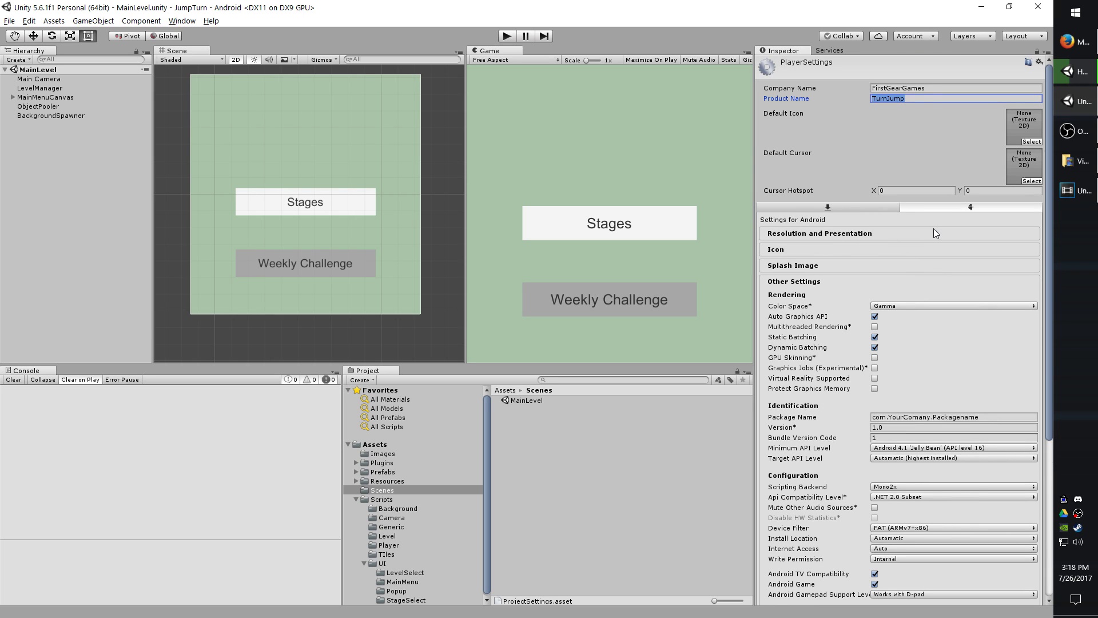
- Expand Resolution and Presentation and keep Default Orientation on Auto Rotation
{"action": "left_click", "coordinate": [887, 233]}
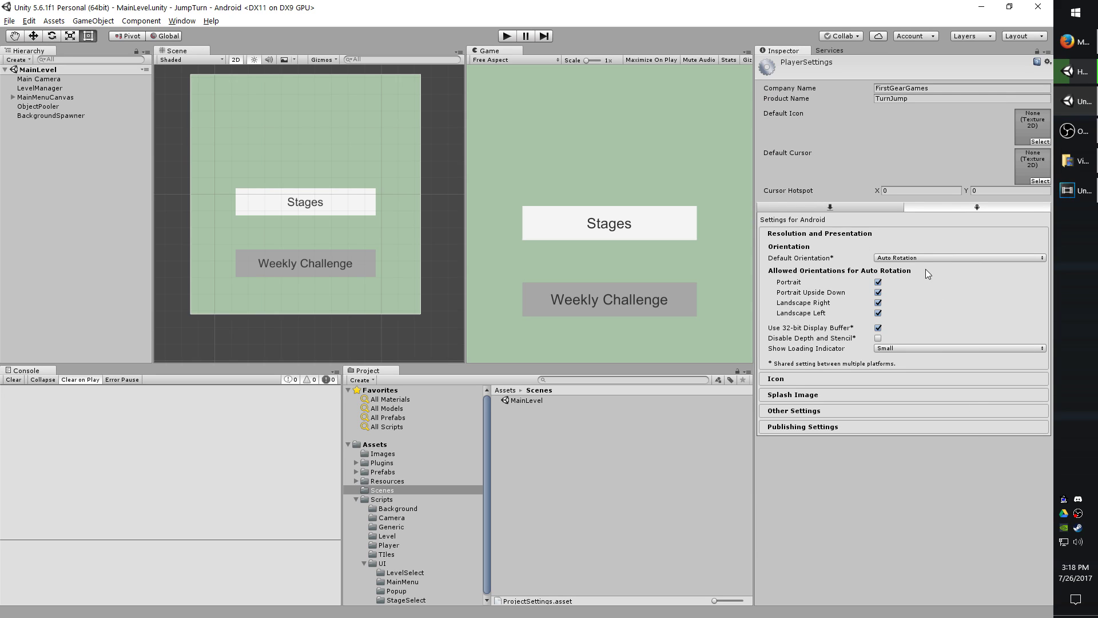
{"action": "left_click", "coordinate": [897, 259]}
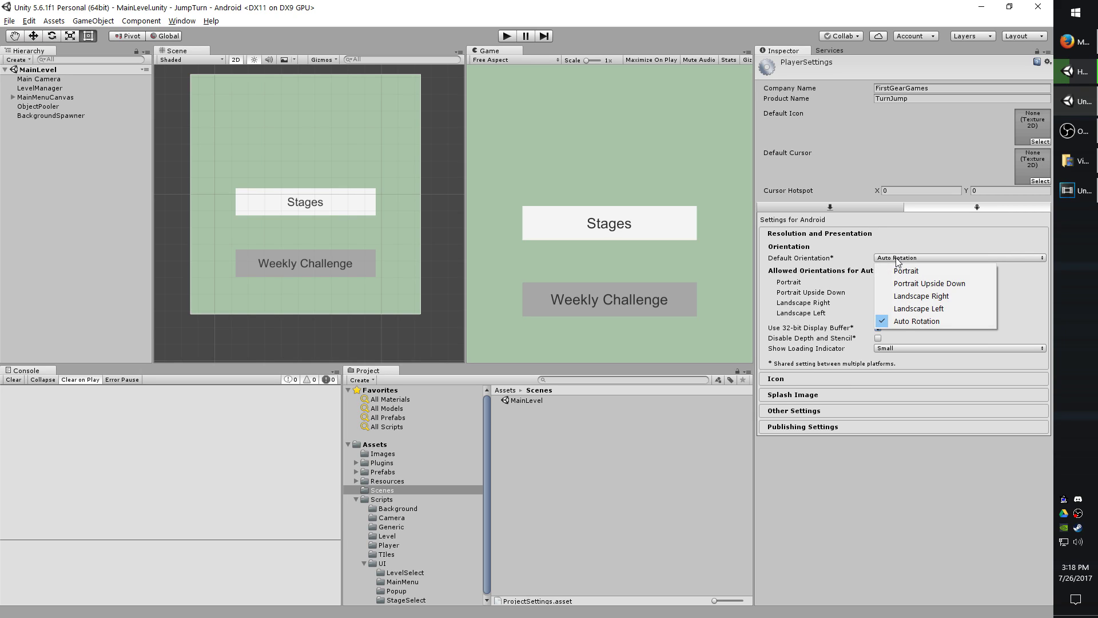
{"action": "left_click", "coordinate": [915, 320]}
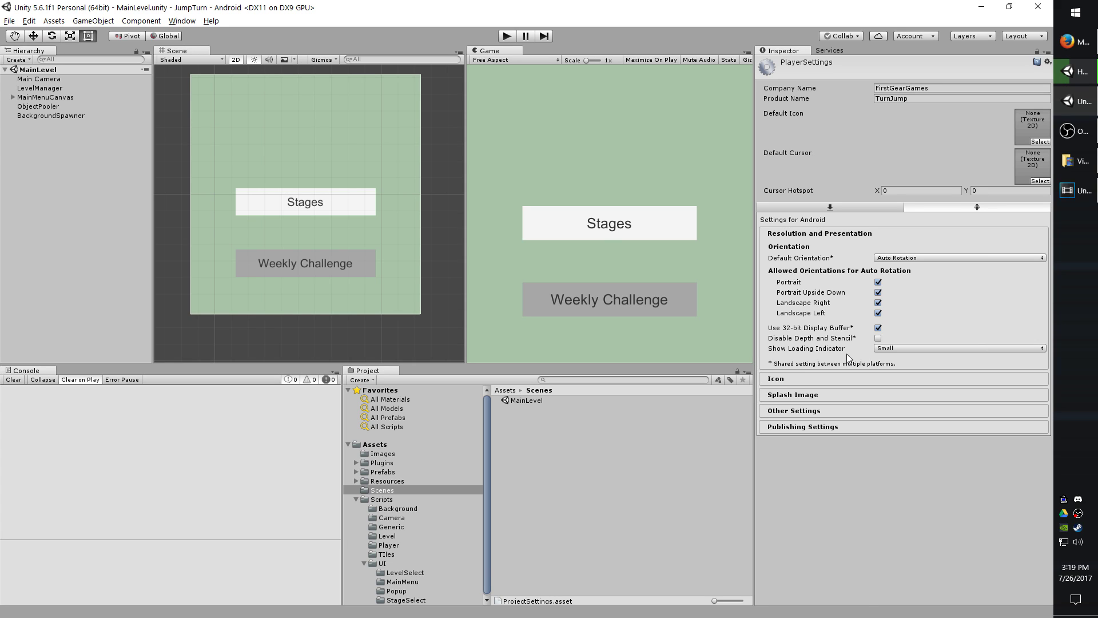
- Expand the Icon section and enable Override for Android, showing 192x192 to 36x36 slots
{"action": "left_click", "coordinate": [849, 379]}
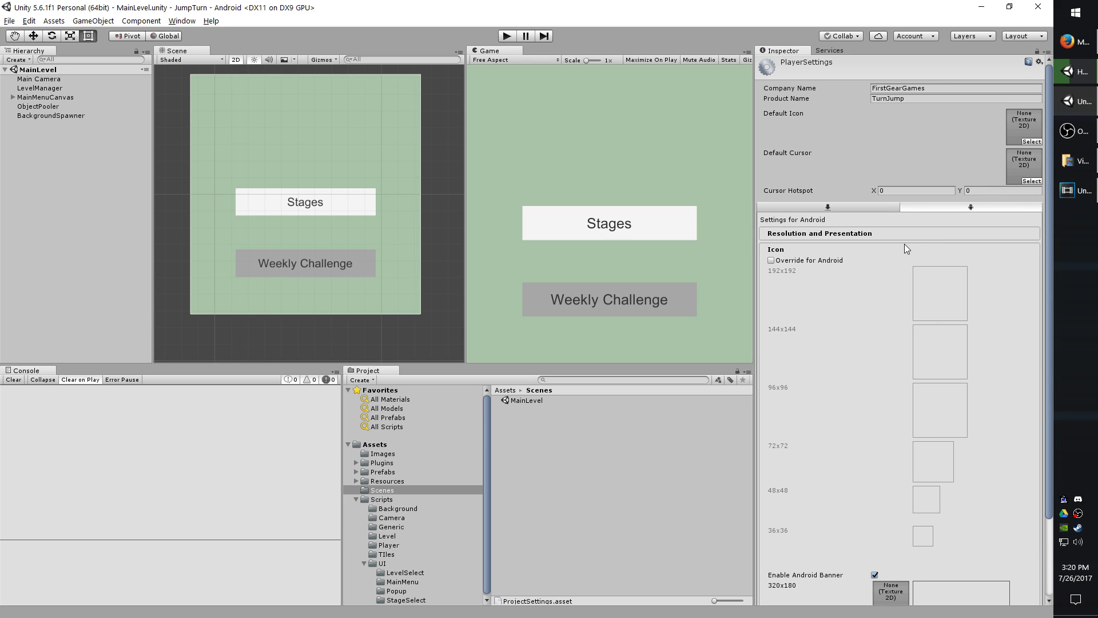
{"action": "left_click", "coordinate": [771, 260]}
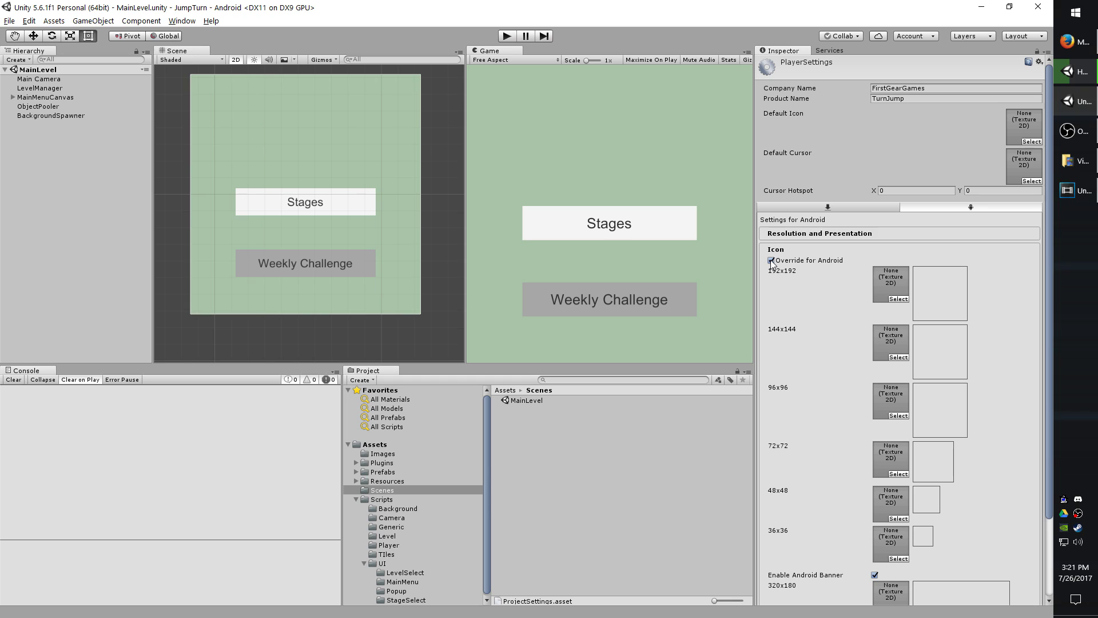
{"action": "scroll", "coordinate": [1001, 492], "scroll_direction": "down", "scroll_amount": 3}
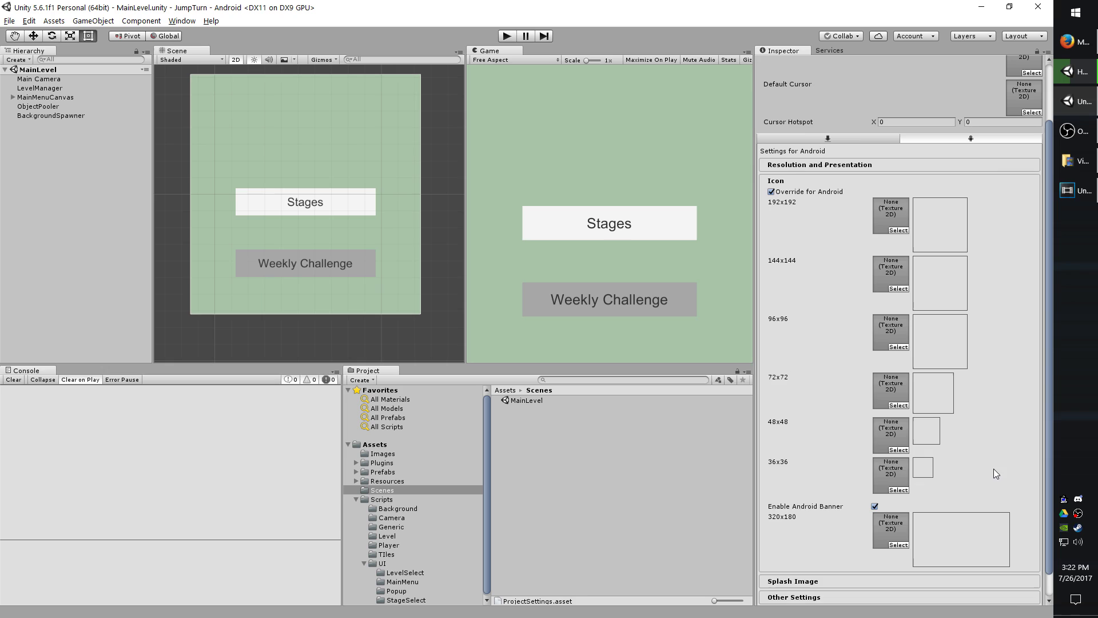
- Expand the Splash Image settings and list the Game view's aspect presets
{"action": "left_click", "coordinate": [852, 581]}
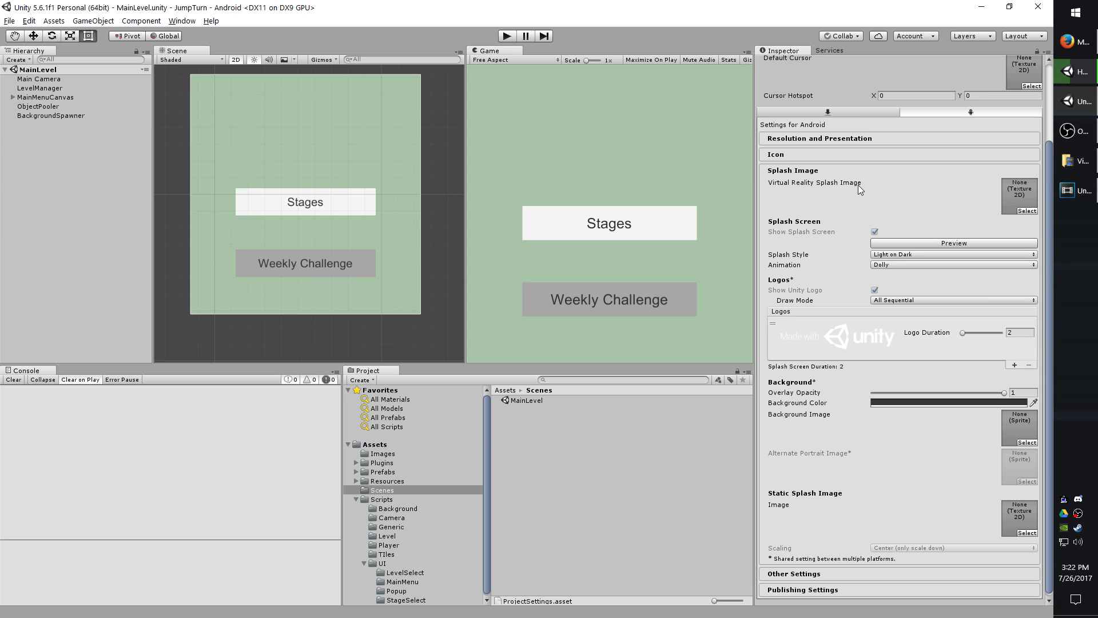
{"action": "left_click", "coordinate": [516, 60]}
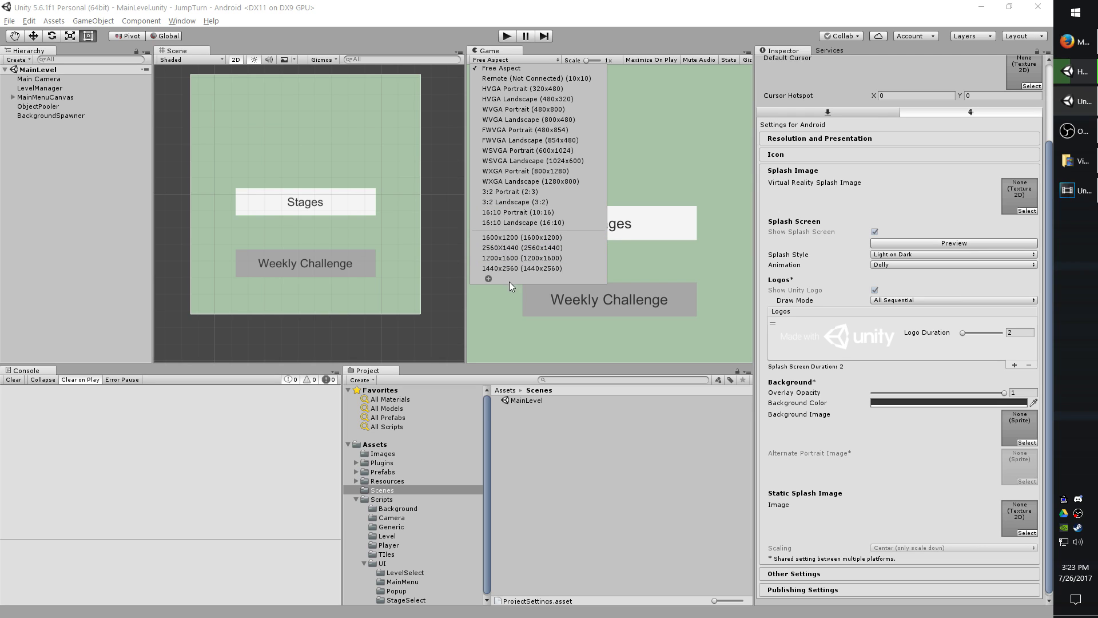
- Set the Game view to 1440x2560 portrait and preview Static and Dolly splash animations
{"action": "left_click", "coordinate": [518, 268]}
{"action": "left_click", "coordinate": [894, 266]}
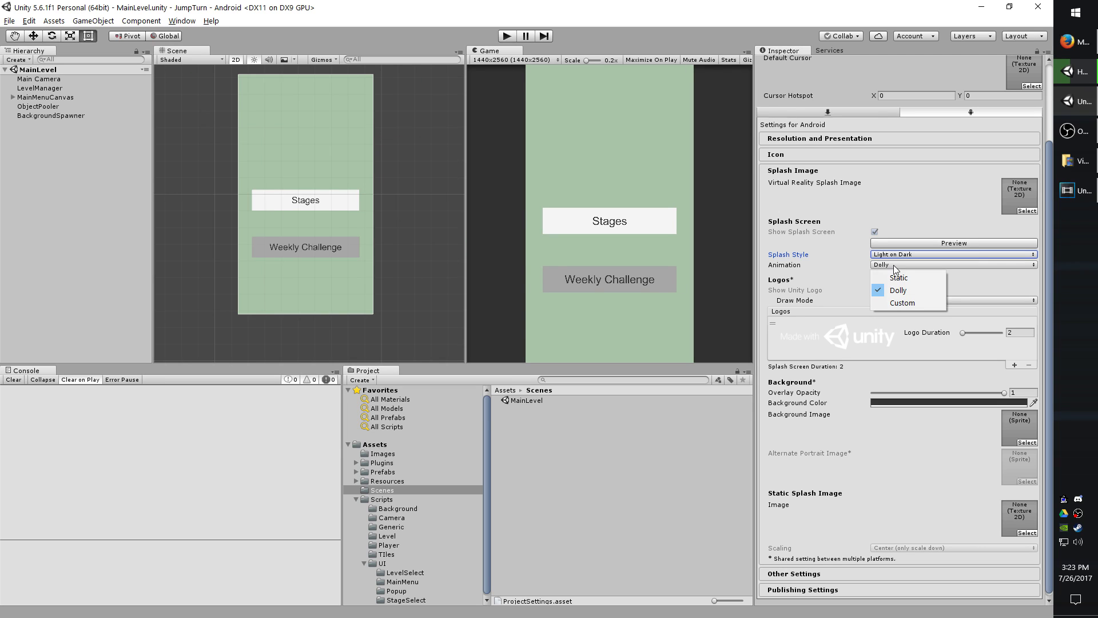
{"action": "left_click", "coordinate": [894, 275]}
{"action": "left_click", "coordinate": [921, 243]}
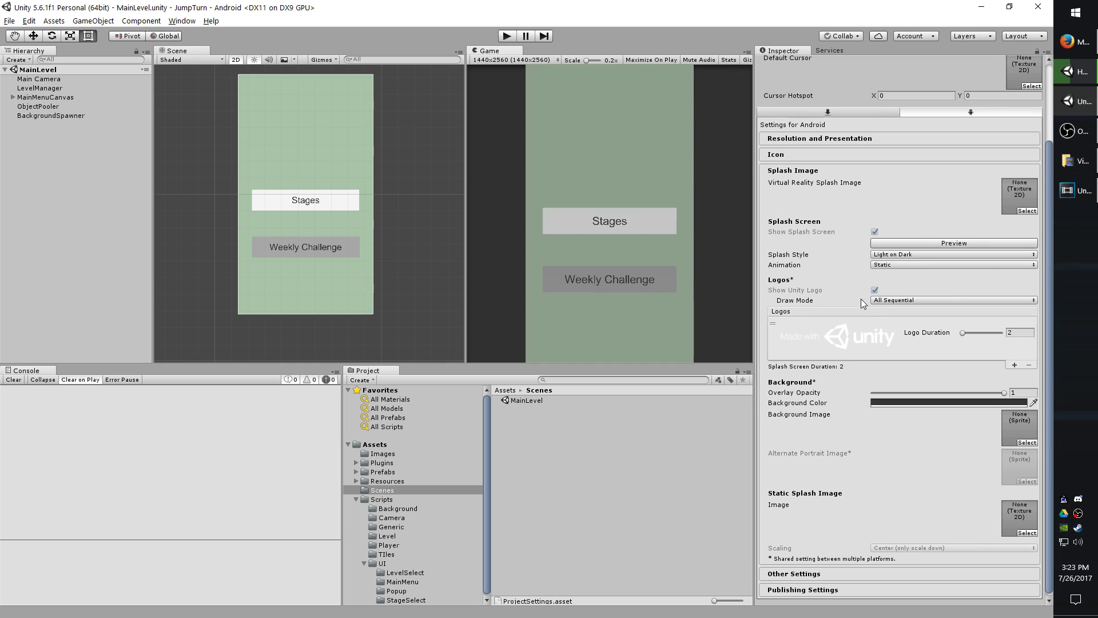
{"action": "left_click", "coordinate": [886, 264]}
{"action": "left_click", "coordinate": [890, 291]}
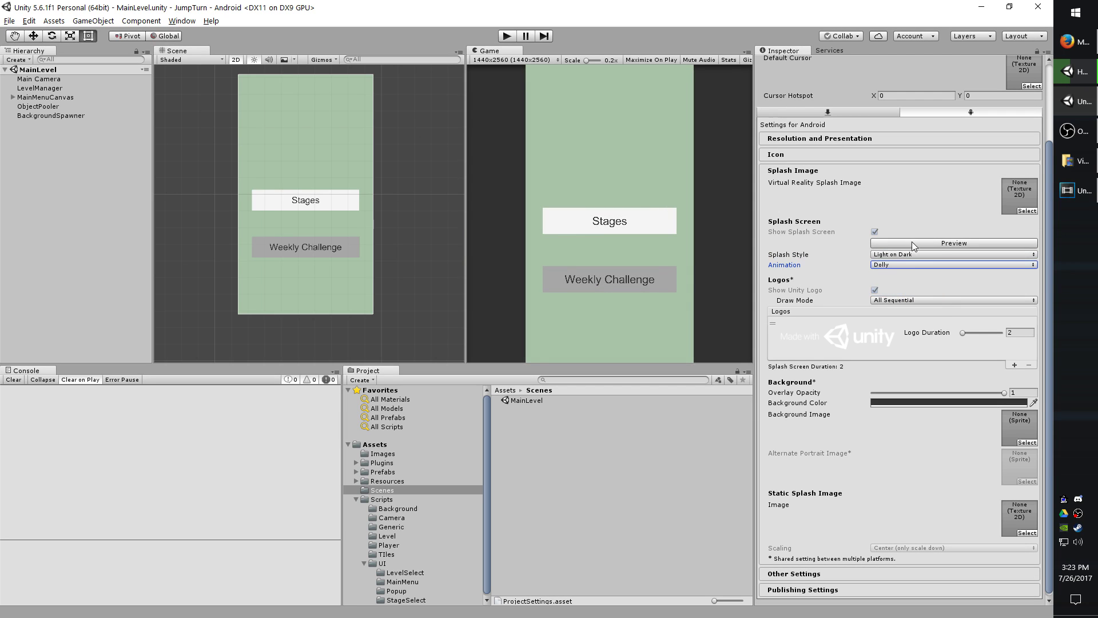
{"action": "left_click", "coordinate": [911, 241]}
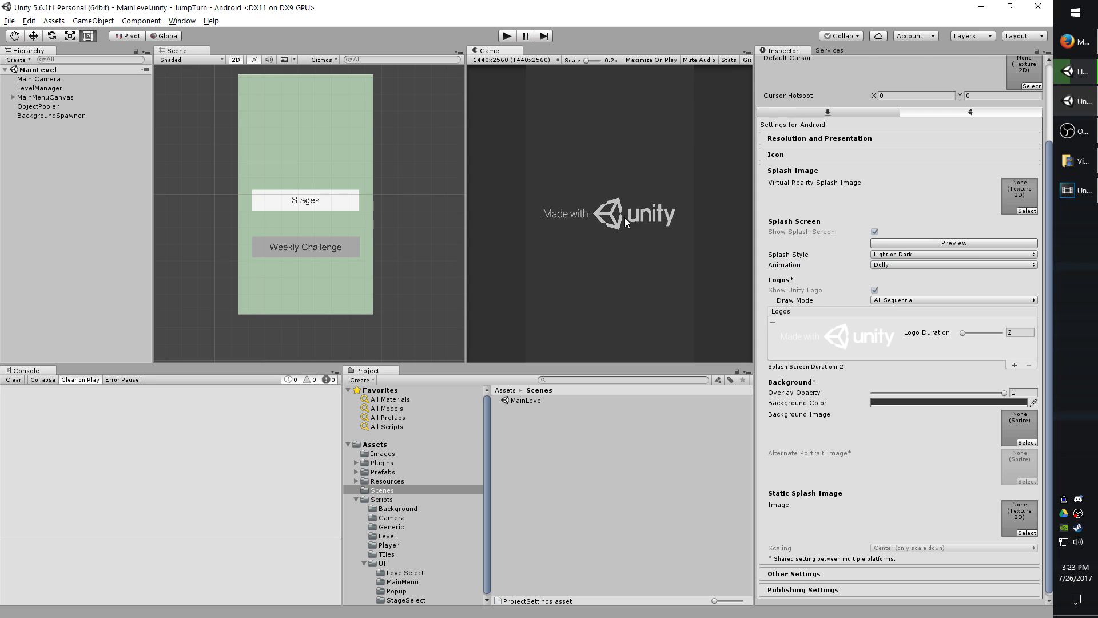
- Try the Custom splash animation, leave the style unchanged, then set Animation back to Dolly
{"action": "left_click", "coordinate": [938, 265]}
{"action": "left_click", "coordinate": [902, 302]}
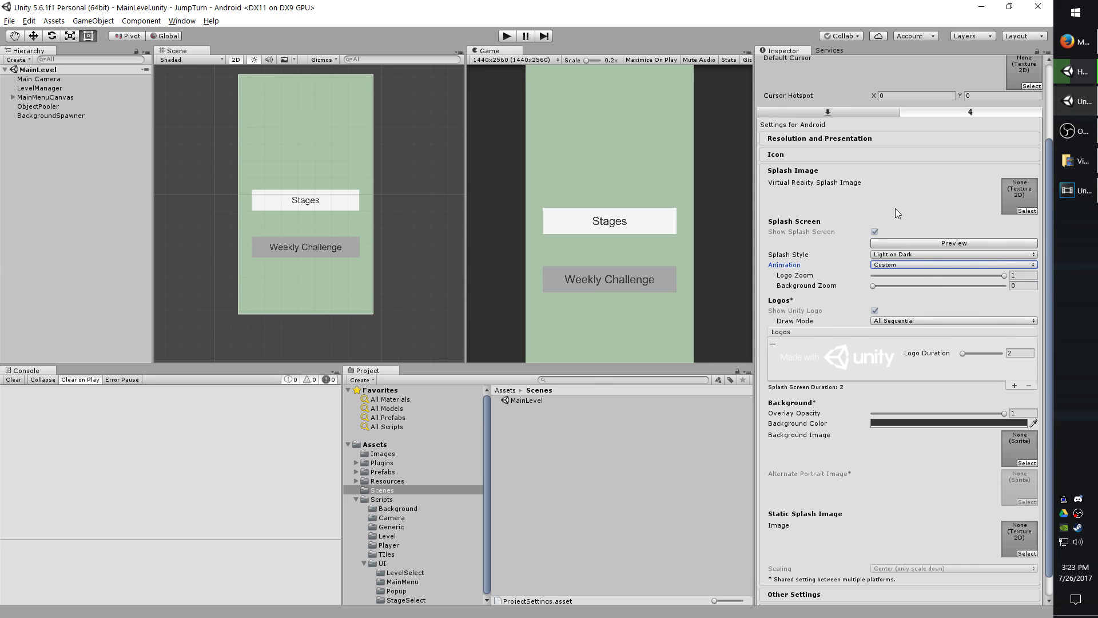
{"action": "left_click", "coordinate": [905, 255]}
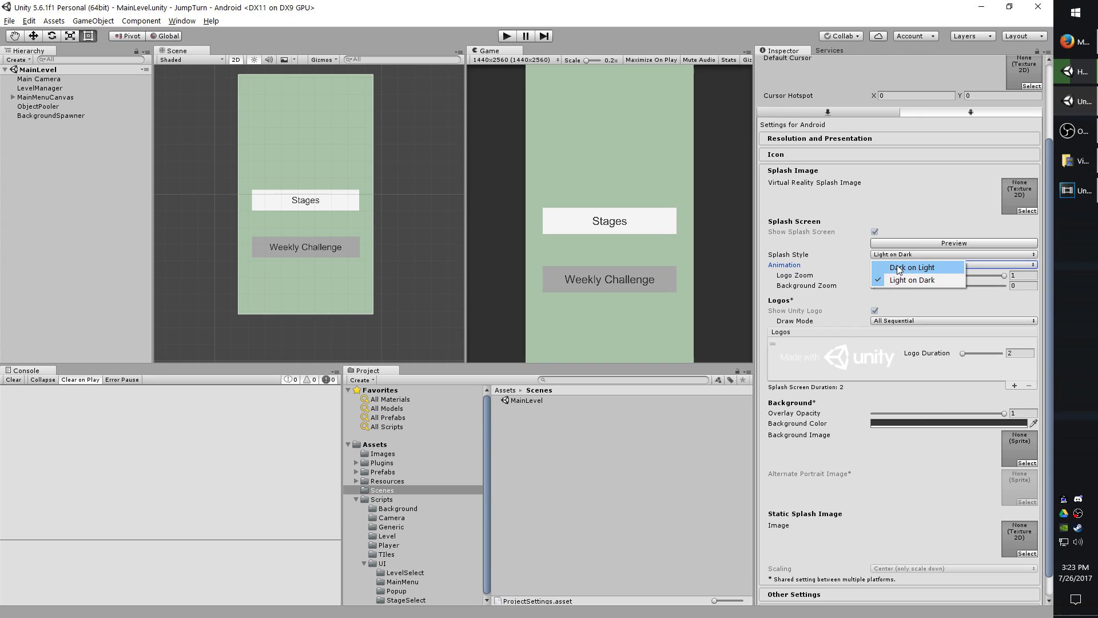
{"action": "left_click", "coordinate": [900, 218]}
{"action": "left_click", "coordinate": [901, 264]}
{"action": "left_click", "coordinate": [906, 290]}
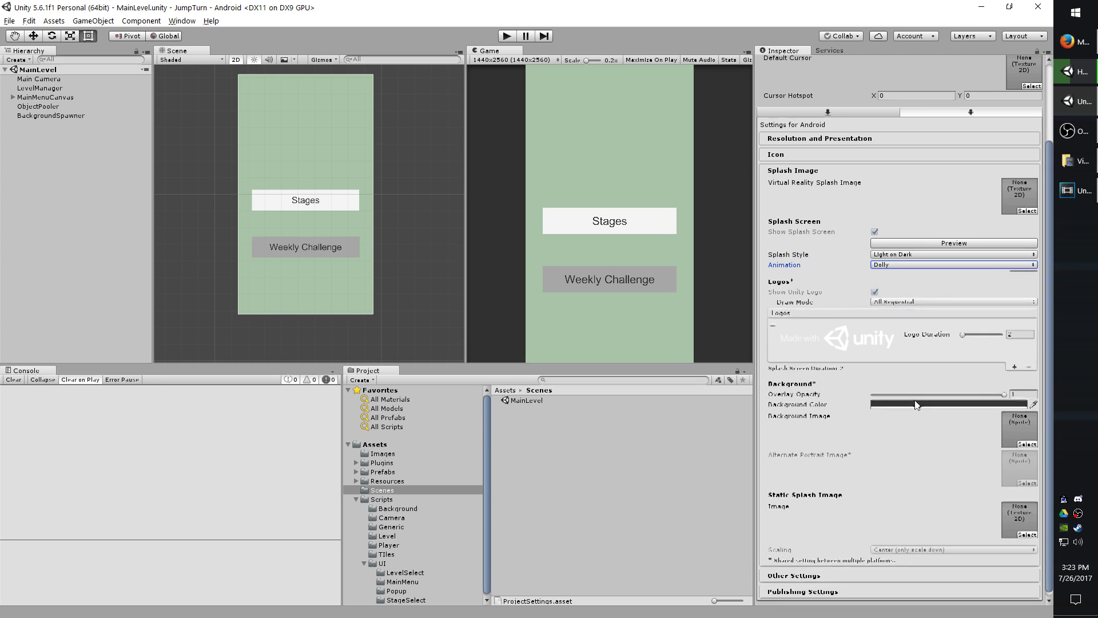
- Keep All Sequential draw mode, add a second logo with character_cat, and preview
{"action": "left_click", "coordinate": [887, 300]}
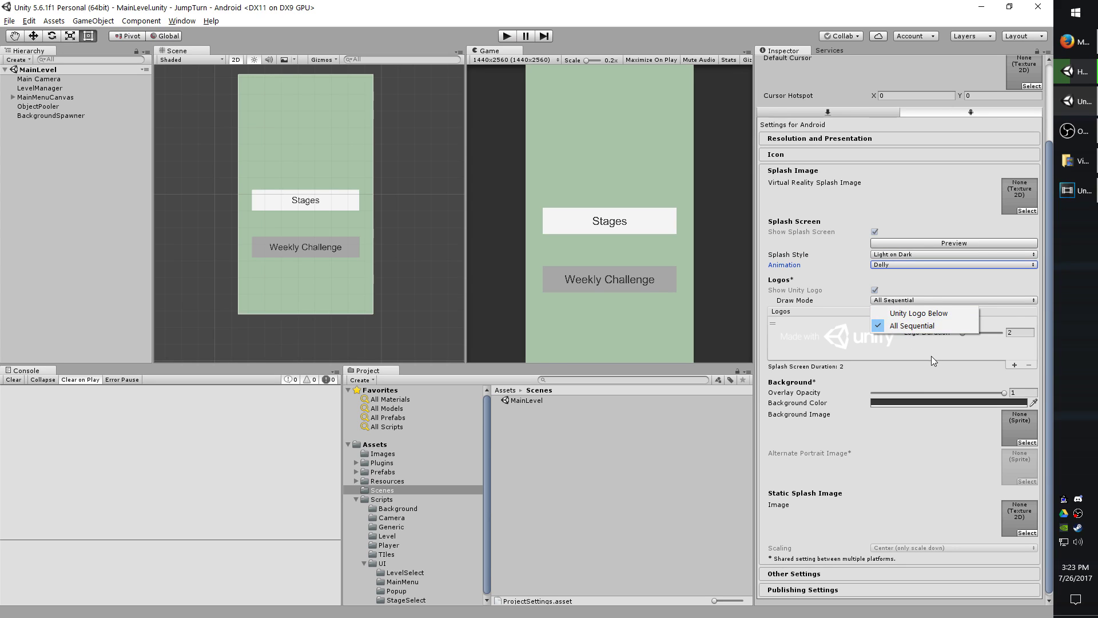
{"action": "left_click", "coordinate": [784, 305]}
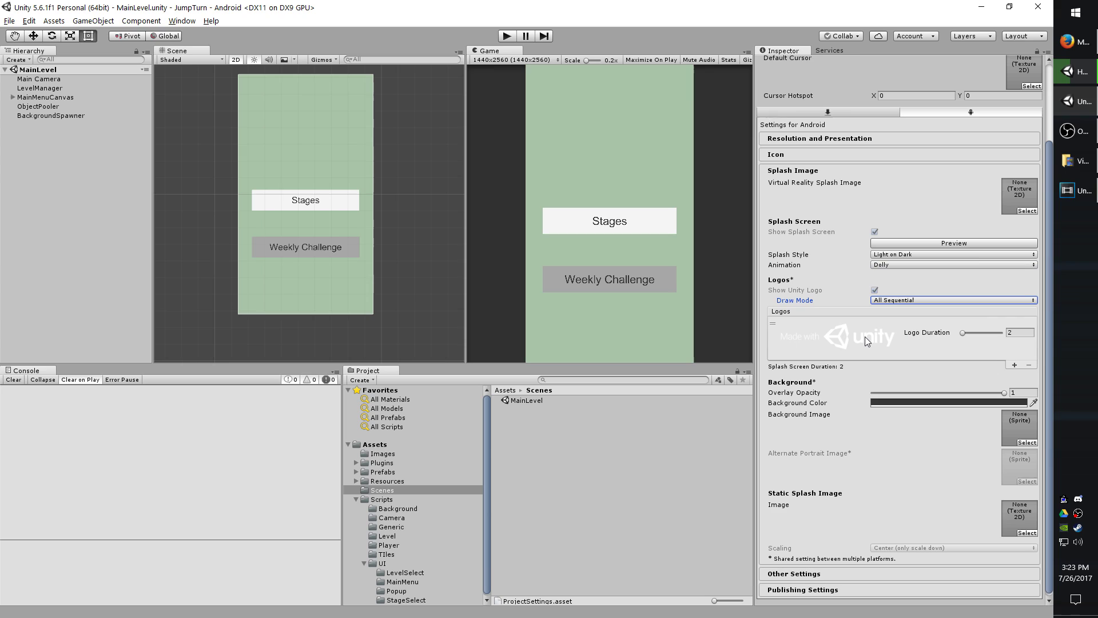
{"action": "left_click", "coordinate": [1015, 365]}
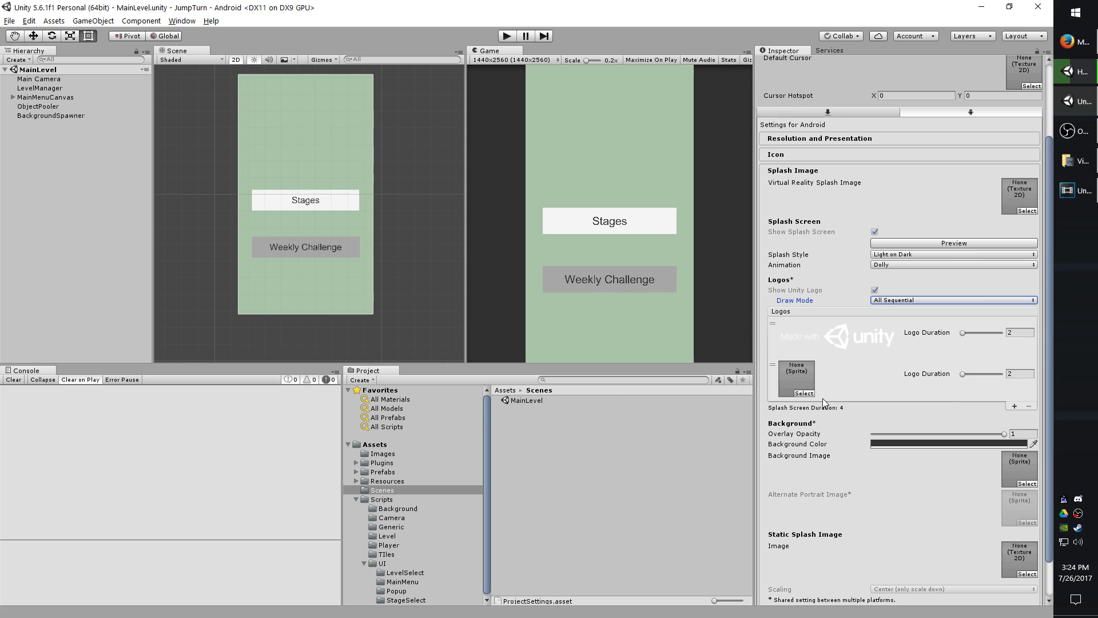
{"action": "left_click", "coordinate": [804, 394]}
{"action": "left_click", "coordinate": [655, 263]}
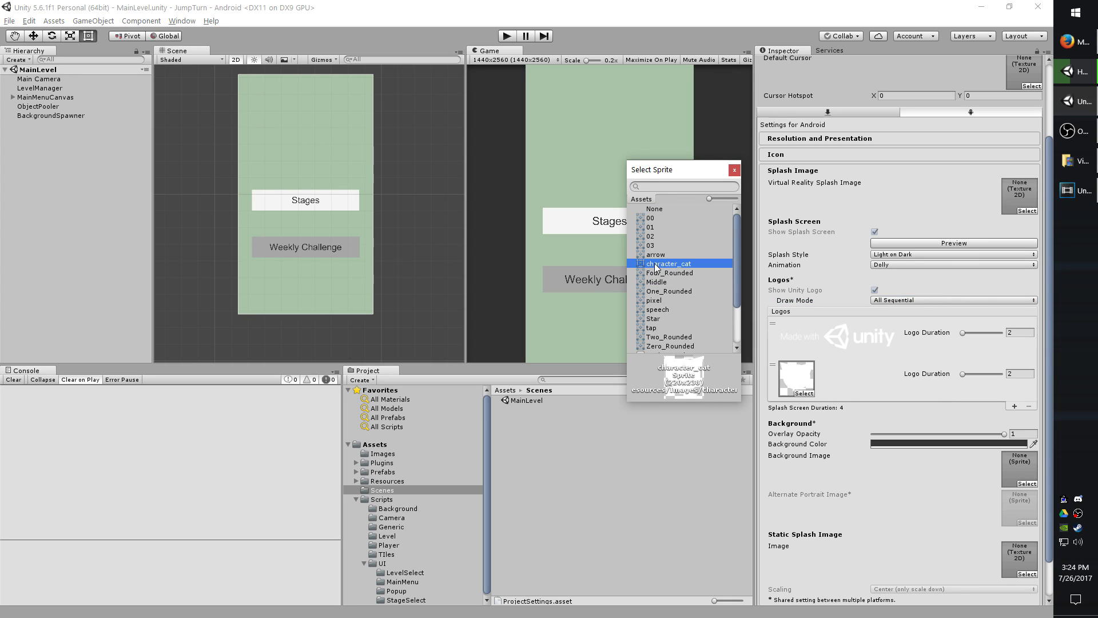
{"action": "left_click", "coordinate": [735, 170]}
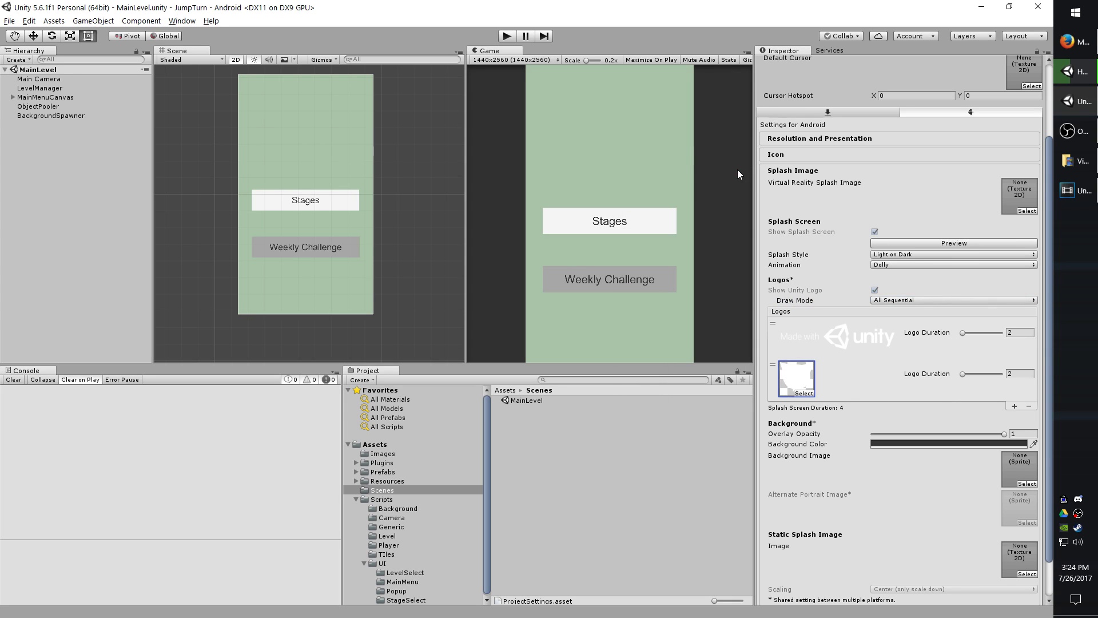
{"action": "left_click", "coordinate": [957, 241]}
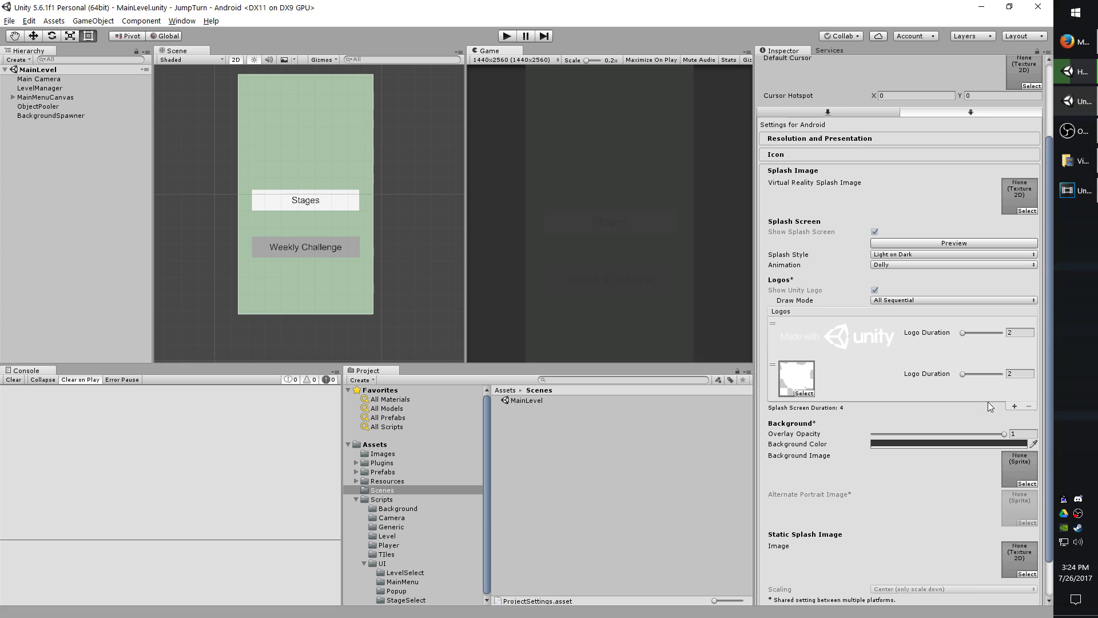
- Remove the second logo, set Draw Mode to Unity Logo Below, and preview
{"action": "left_click", "coordinate": [868, 382]}
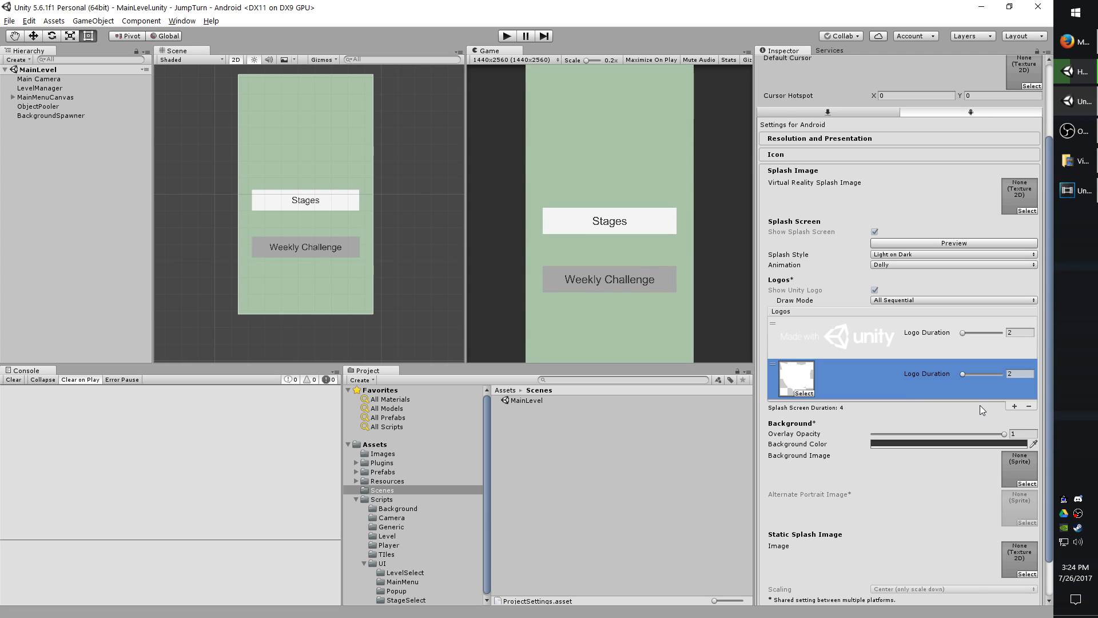
{"action": "left_click", "coordinate": [1029, 406]}
{"action": "left_click", "coordinate": [892, 301]}
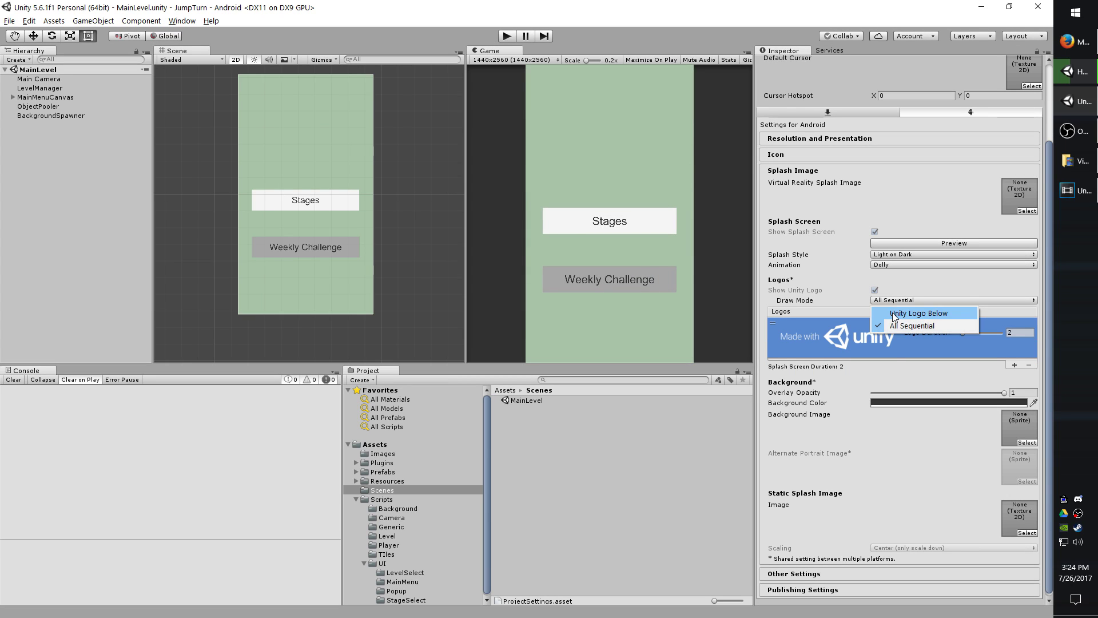
{"action": "left_click", "coordinate": [894, 313]}
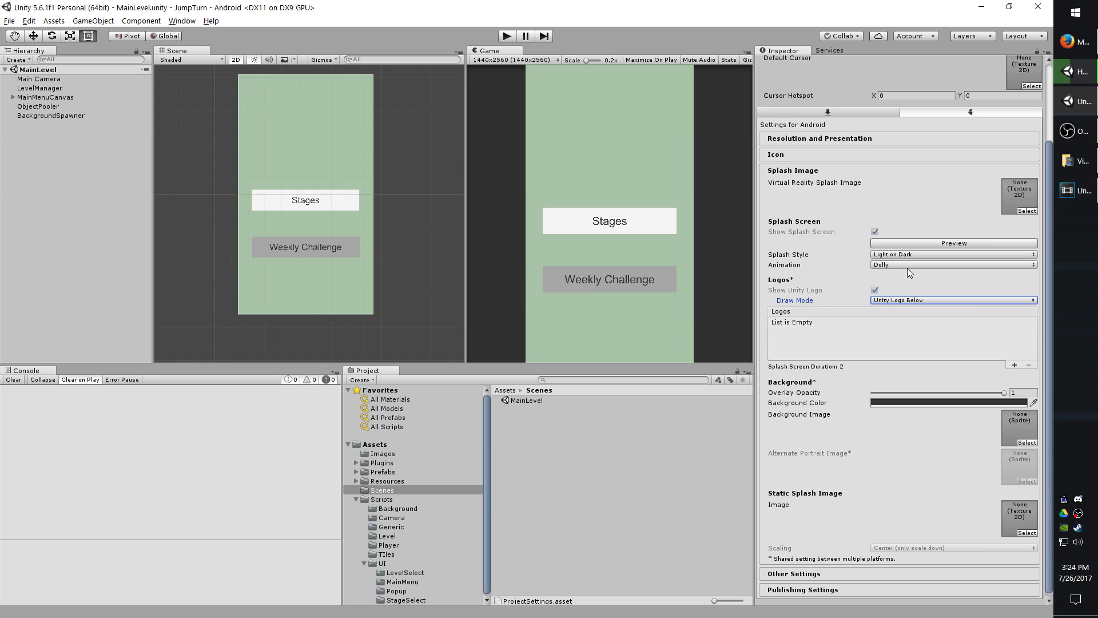
{"action": "left_click", "coordinate": [884, 243]}
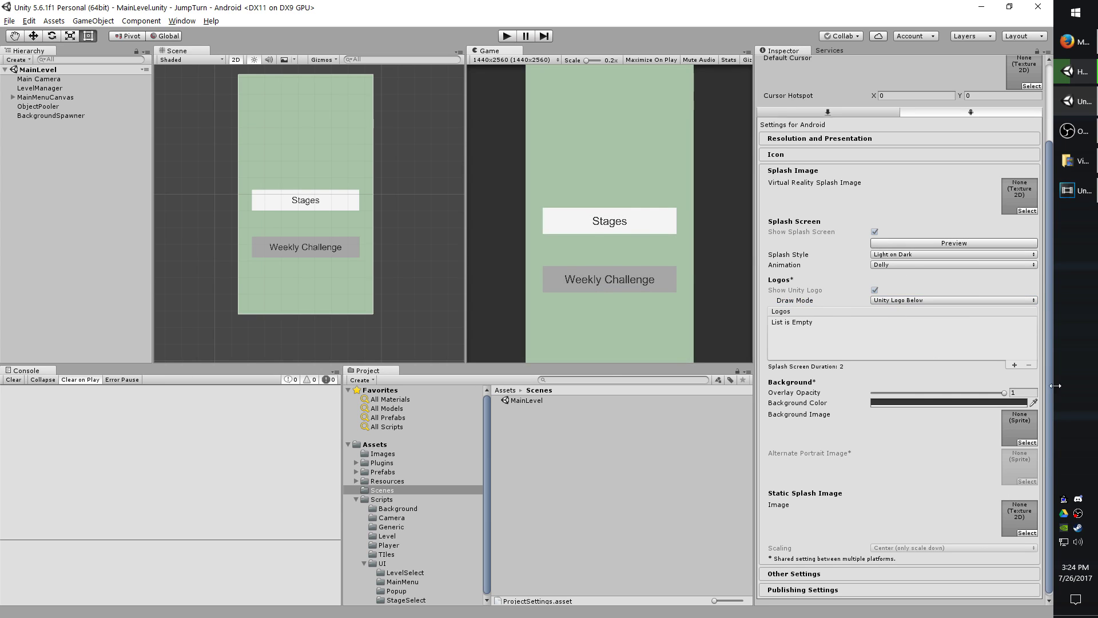
- Add a new logo entry using the character_cat sprite and preview the splash
{"action": "left_click", "coordinate": [1015, 365]}
{"action": "left_click", "coordinate": [804, 352]}
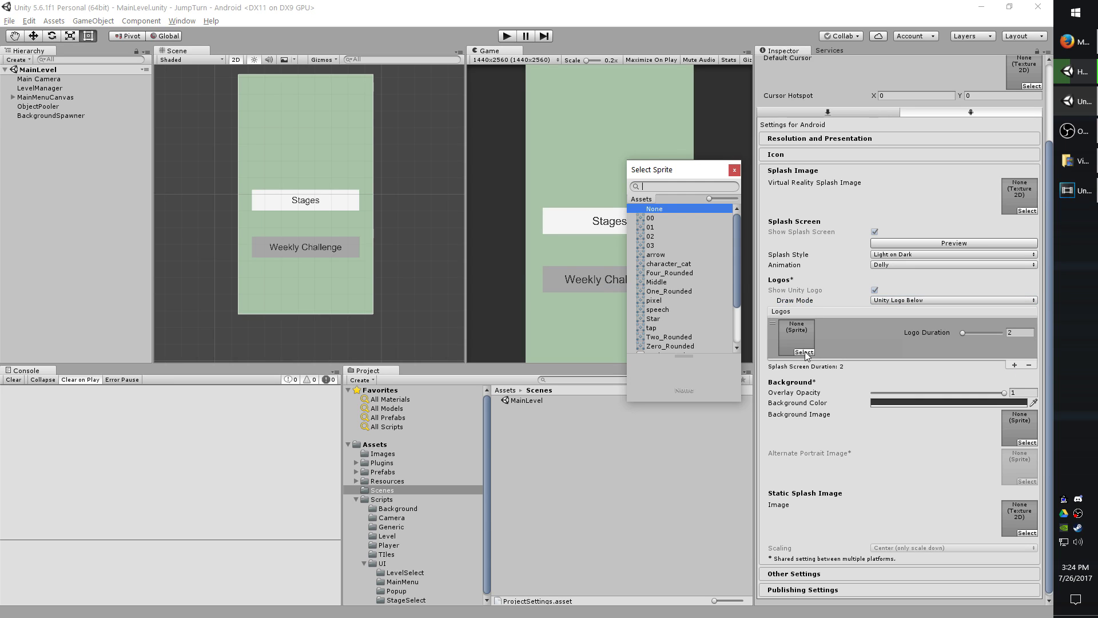
{"action": "left_click", "coordinate": [685, 263]}
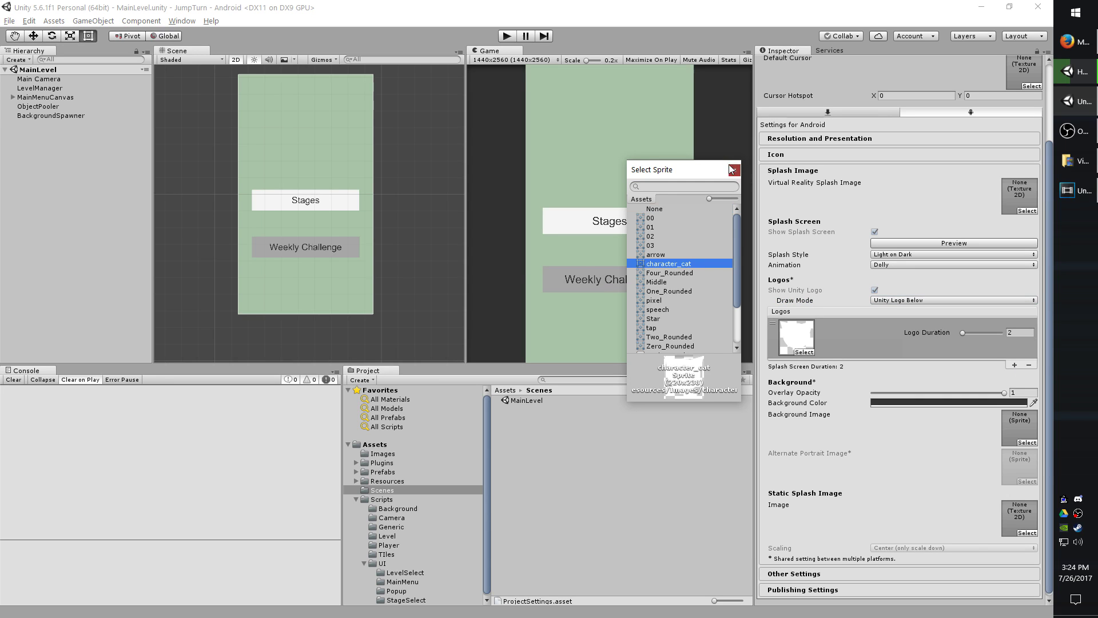
{"action": "left_click", "coordinate": [734, 170]}
{"action": "left_click", "coordinate": [889, 244]}
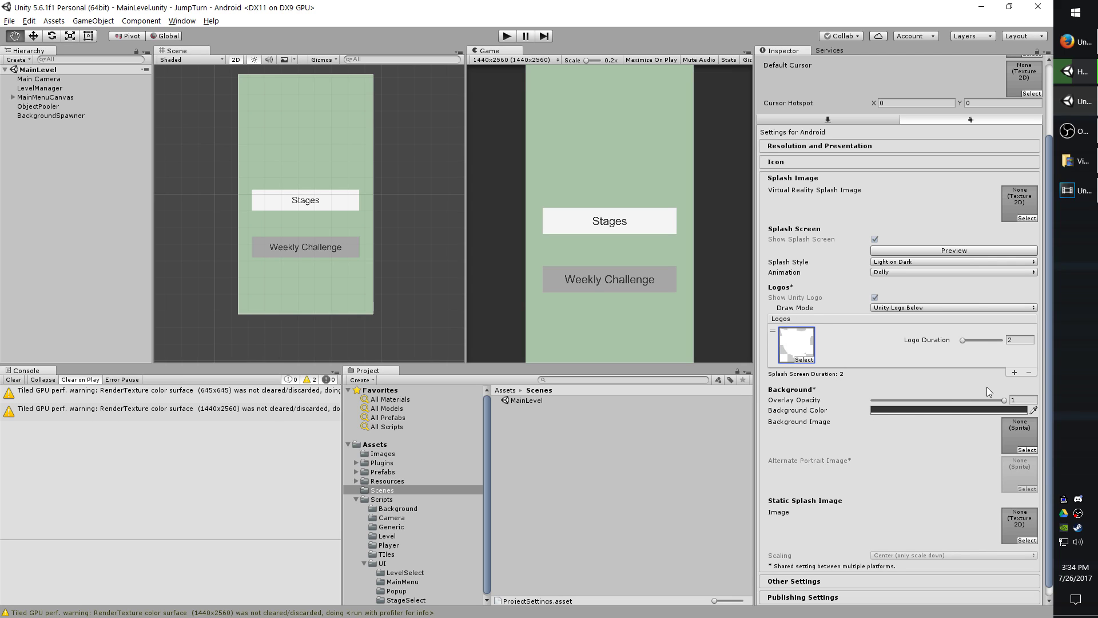
- Assign sprite 02 as the splash Background Image and preview the result
{"action": "left_click", "coordinate": [1028, 450]}
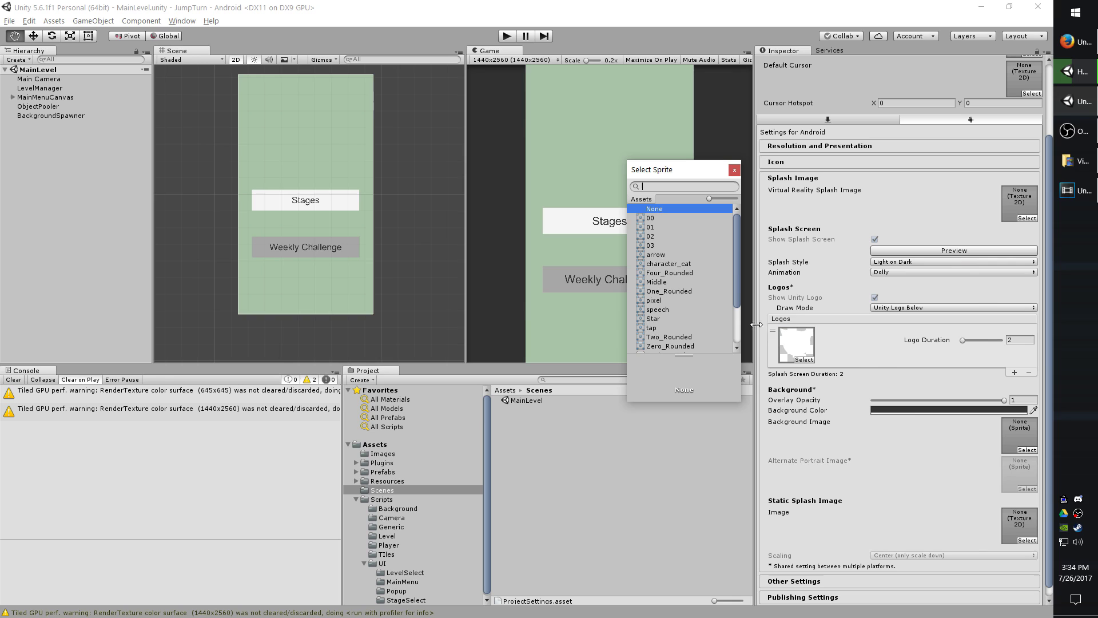
{"action": "left_click", "coordinate": [651, 236]}
{"action": "left_click", "coordinate": [734, 170]}
{"action": "left_click", "coordinate": [941, 250]}
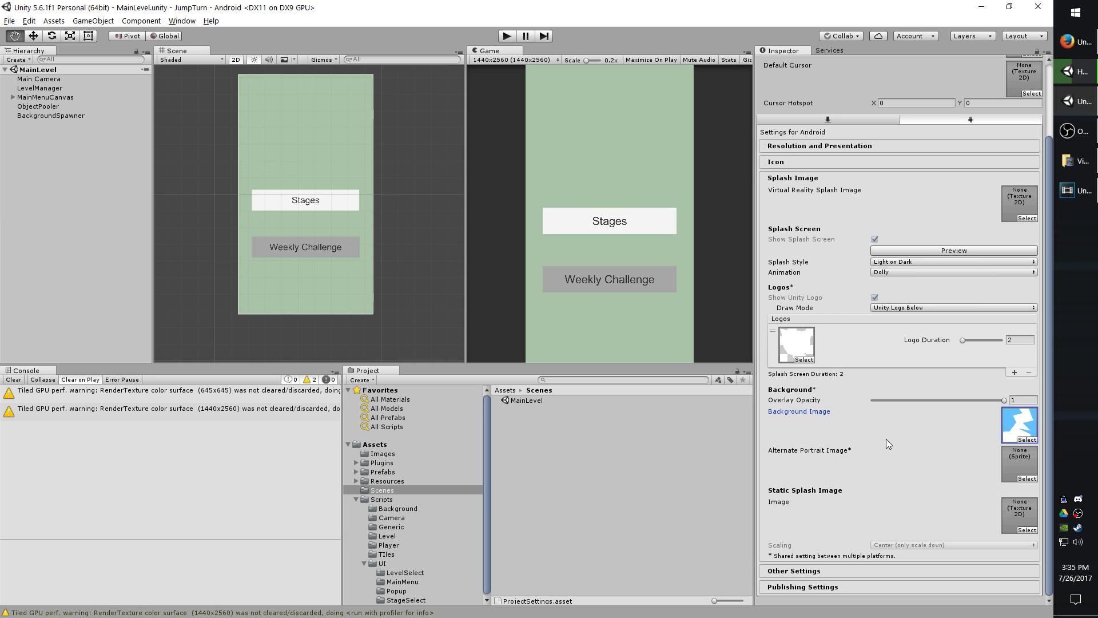
- Expand Other Settings and toggle Static Batching off and back on
{"action": "left_click", "coordinate": [904, 574]}
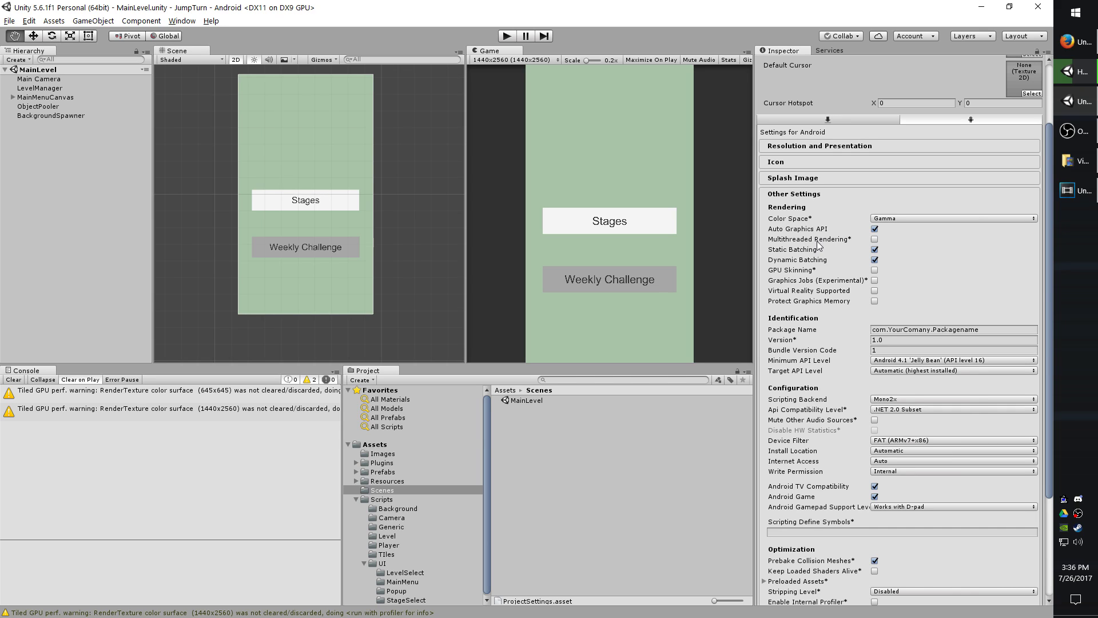
{"action": "left_click", "coordinate": [873, 248]}
{"action": "left_click", "coordinate": [873, 248]}
{"action": "left_click", "coordinate": [873, 249]}
- Paste com.firstgeargames.turnjump into the Package Name field, leaving Bundle Version Code 1
{"action": "scroll", "coordinate": [903, 228], "scroll_direction": "down", "scroll_amount": 3}
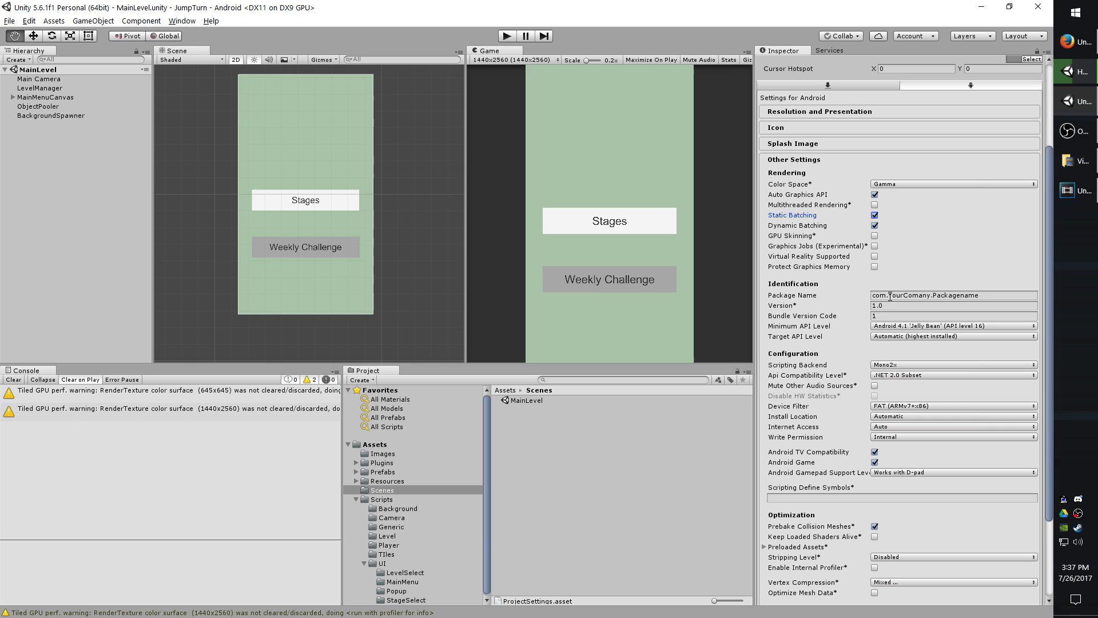
{"action": "left_click", "coordinate": [890, 296]}
{"action": "type", "text": "com.firstgeargames.turnjump"}
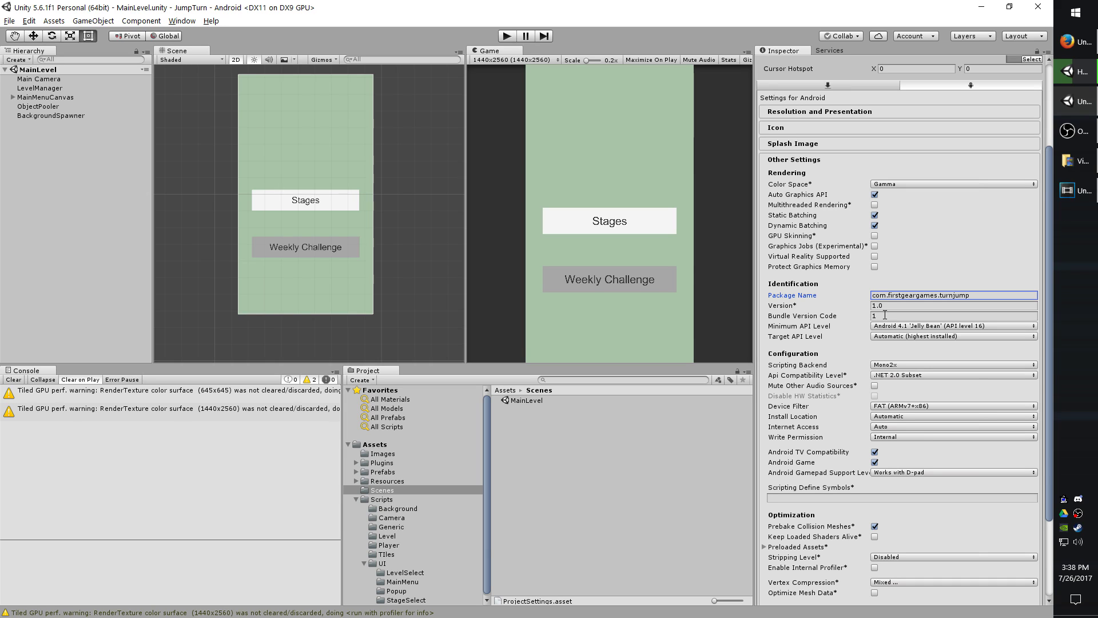
{"action": "left_click", "coordinate": [885, 316]}
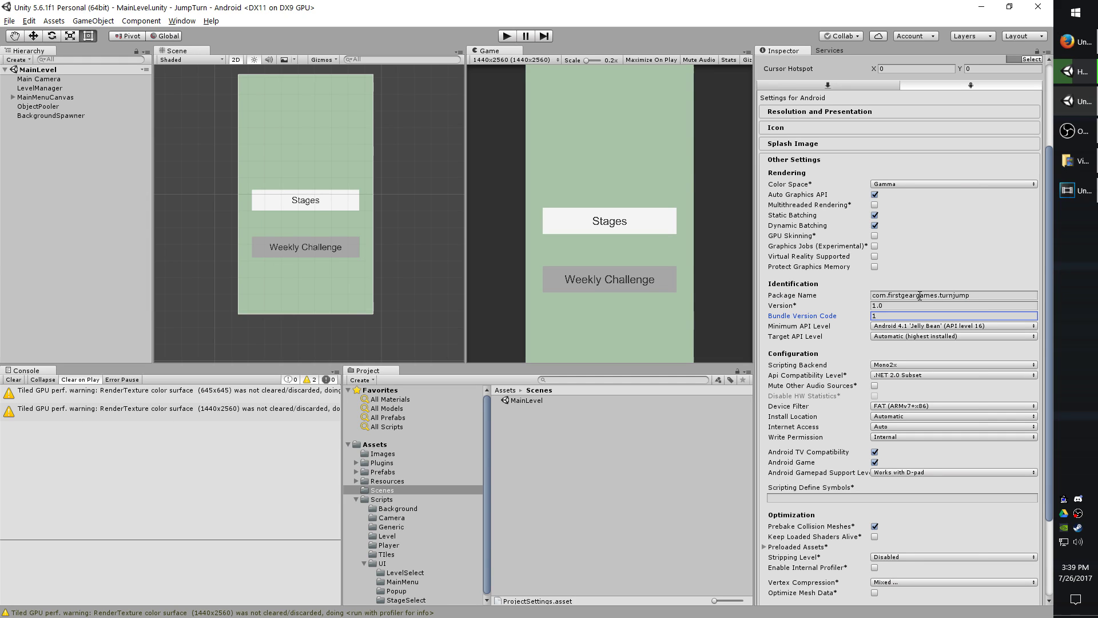
{"action": "left_click", "coordinate": [919, 295]}
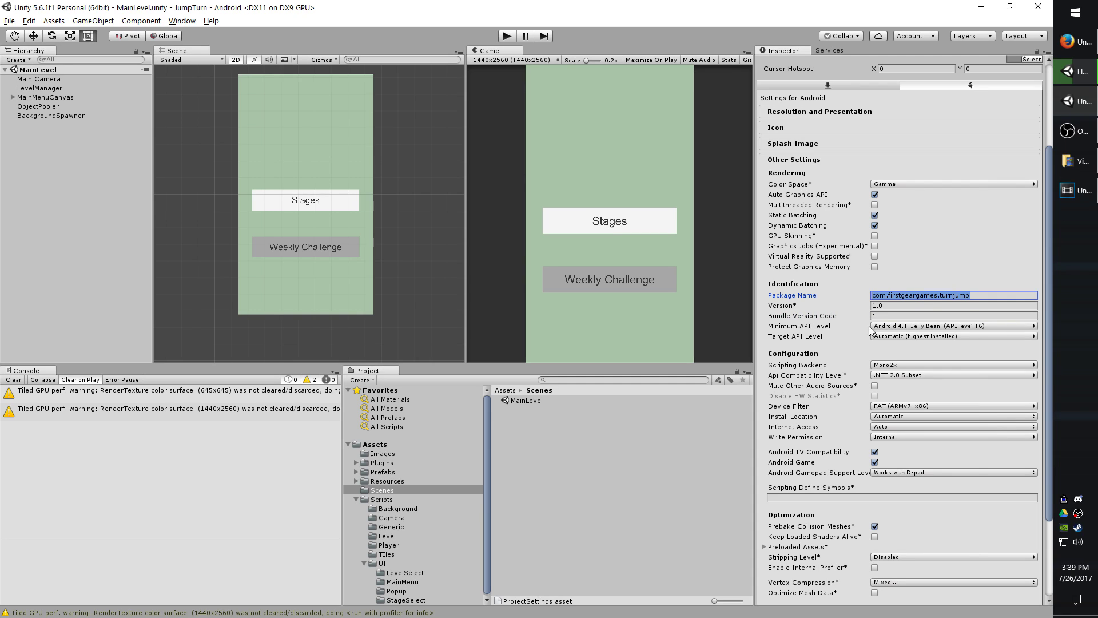
{"action": "left_click", "coordinate": [887, 326]}
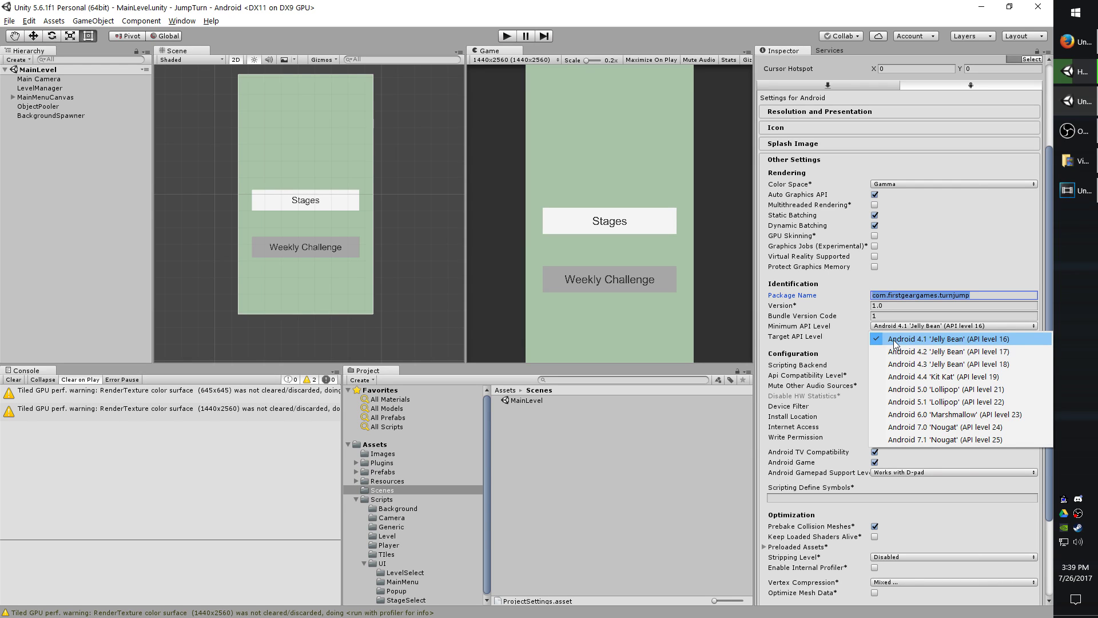
{"action": "left_click", "coordinate": [895, 342]}
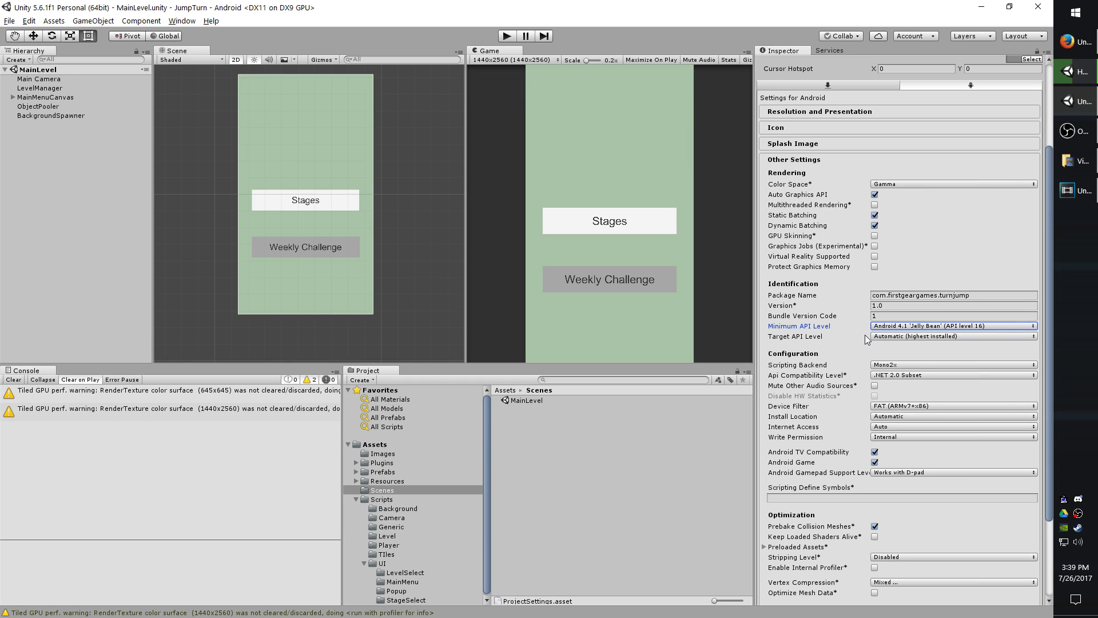
{"action": "left_click", "coordinate": [880, 336]}
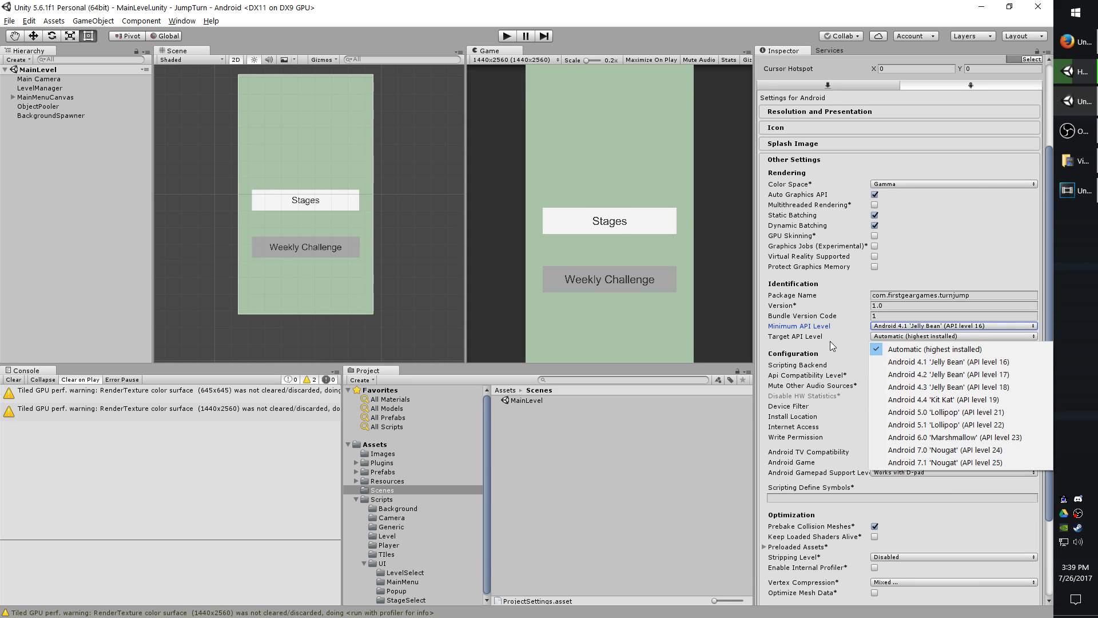
{"action": "left_click", "coordinate": [835, 297]}
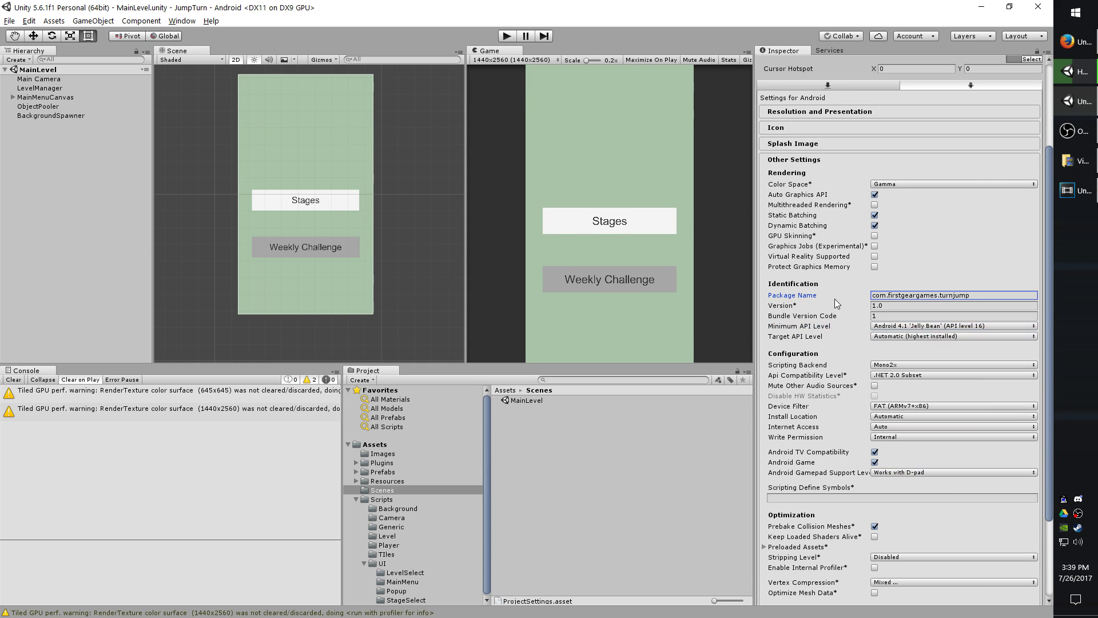
{"action": "left_click", "coordinate": [918, 295]}
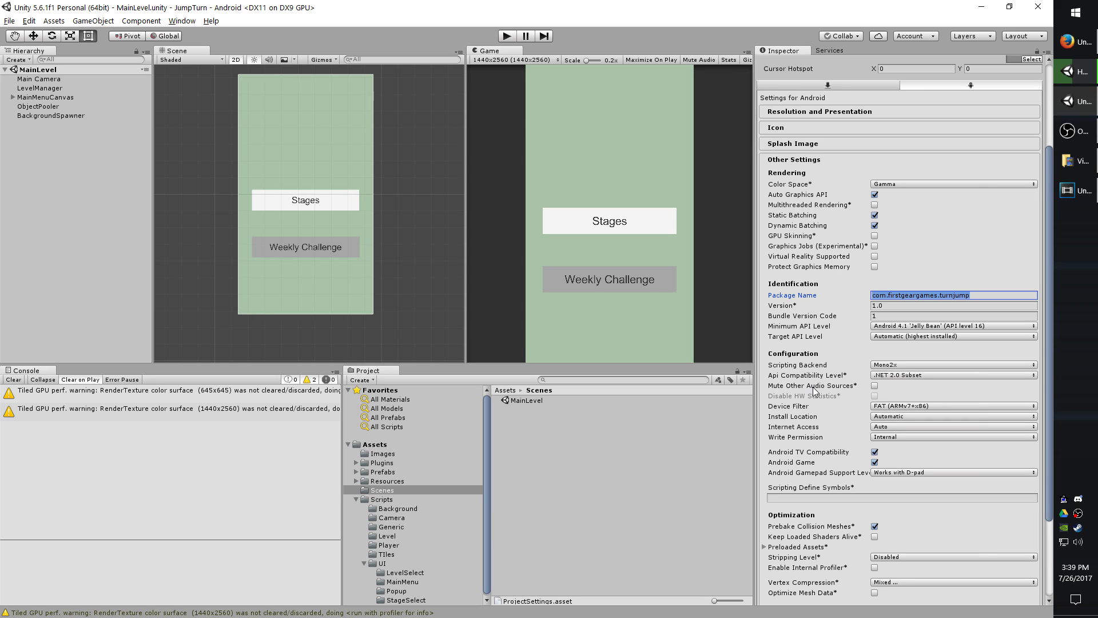
{"action": "left_click", "coordinate": [875, 417]}
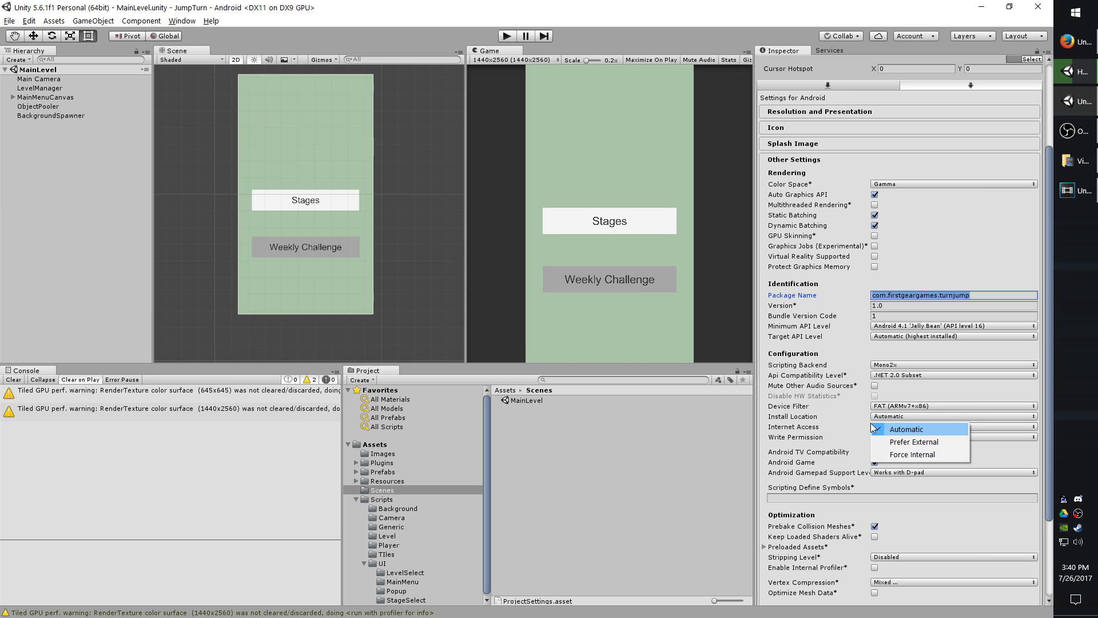
{"action": "left_click", "coordinate": [873, 429]}
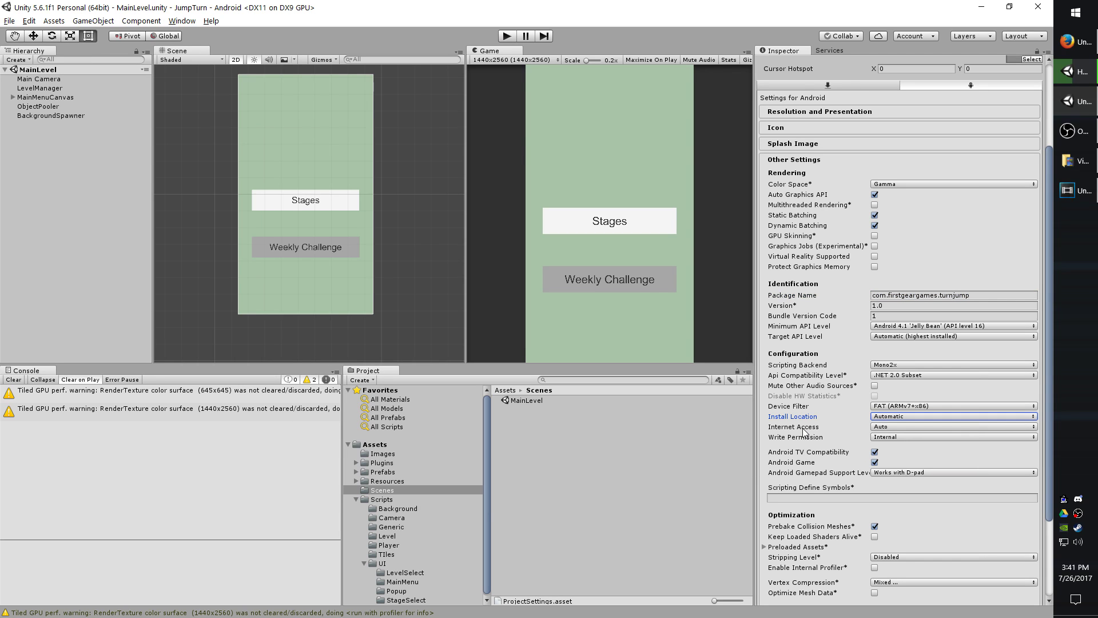
{"action": "left_click", "coordinate": [881, 427]}
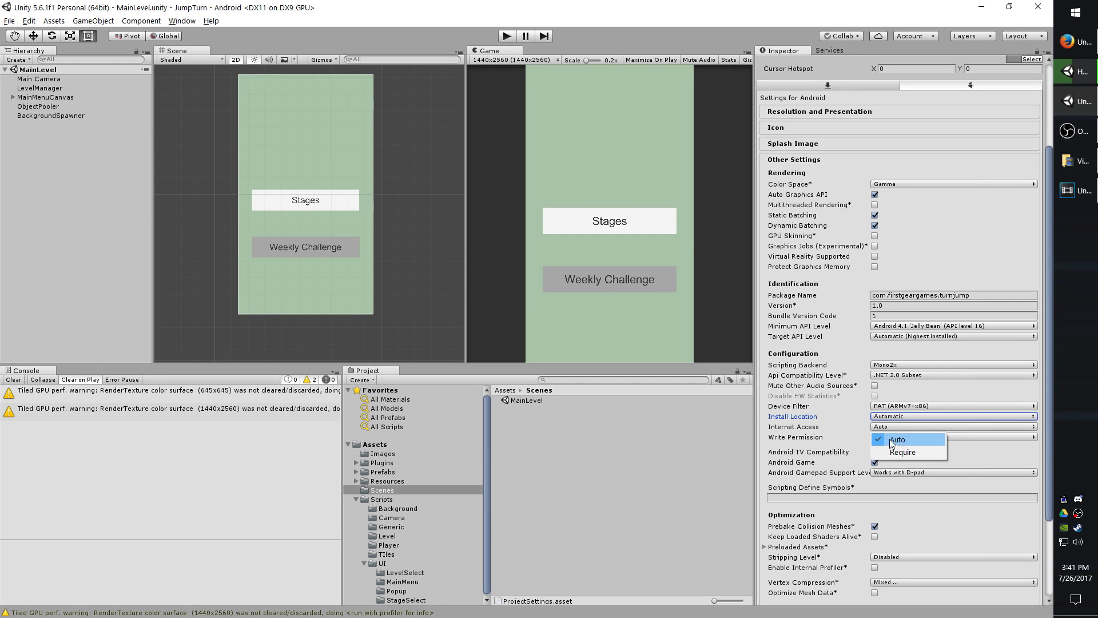
{"action": "left_click", "coordinate": [807, 430]}
{"action": "mouse_move", "coordinate": [807, 438]}
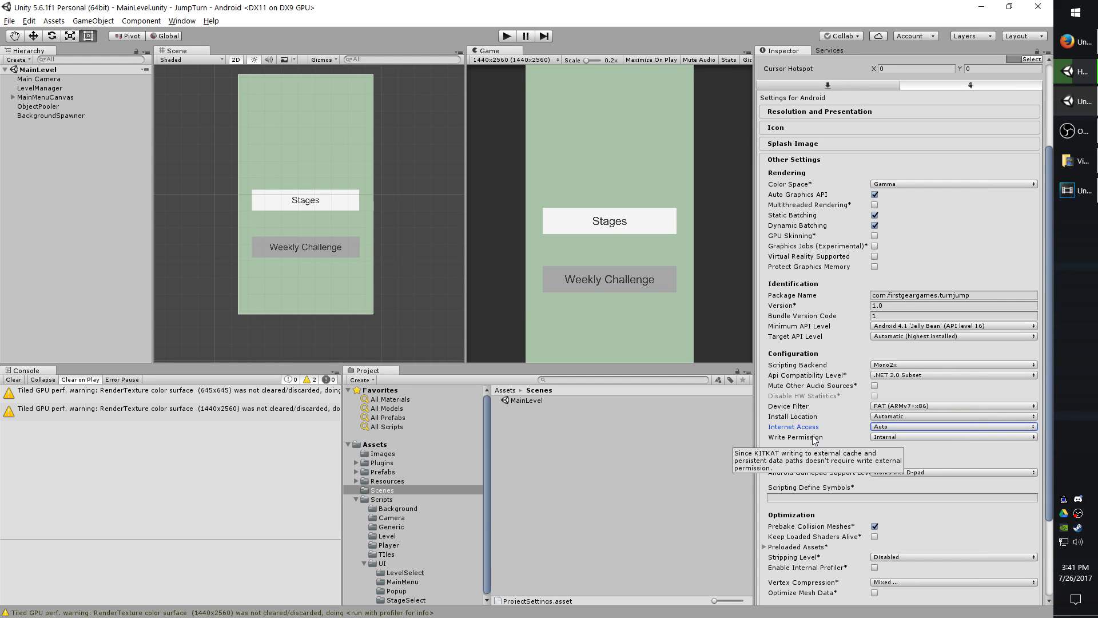
{"action": "left_click", "coordinate": [879, 438]}
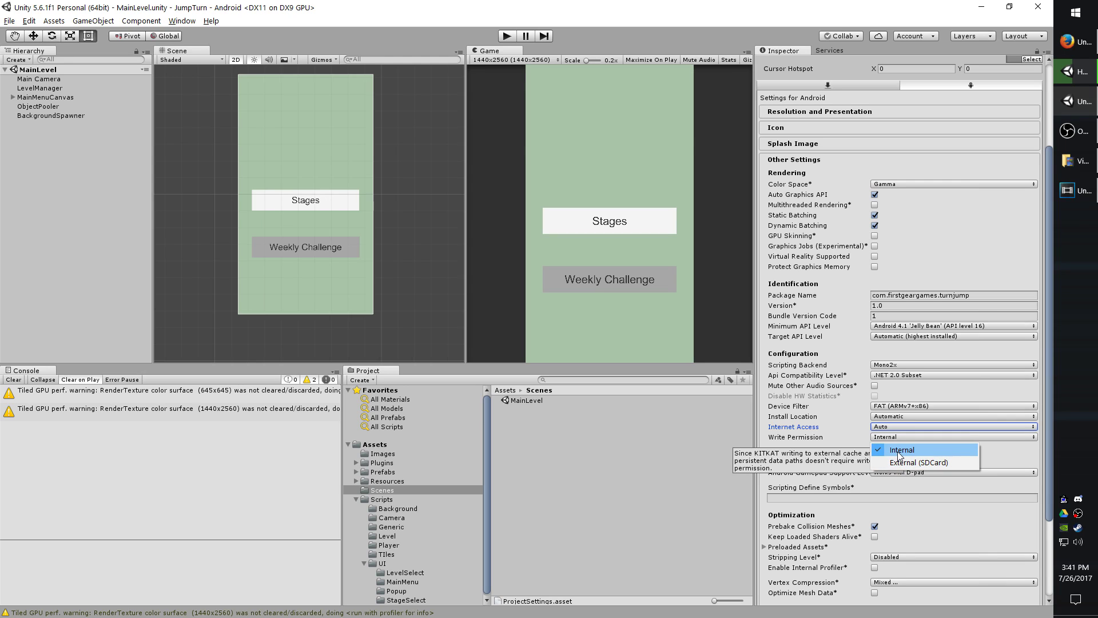
{"action": "left_click", "coordinate": [824, 439]}
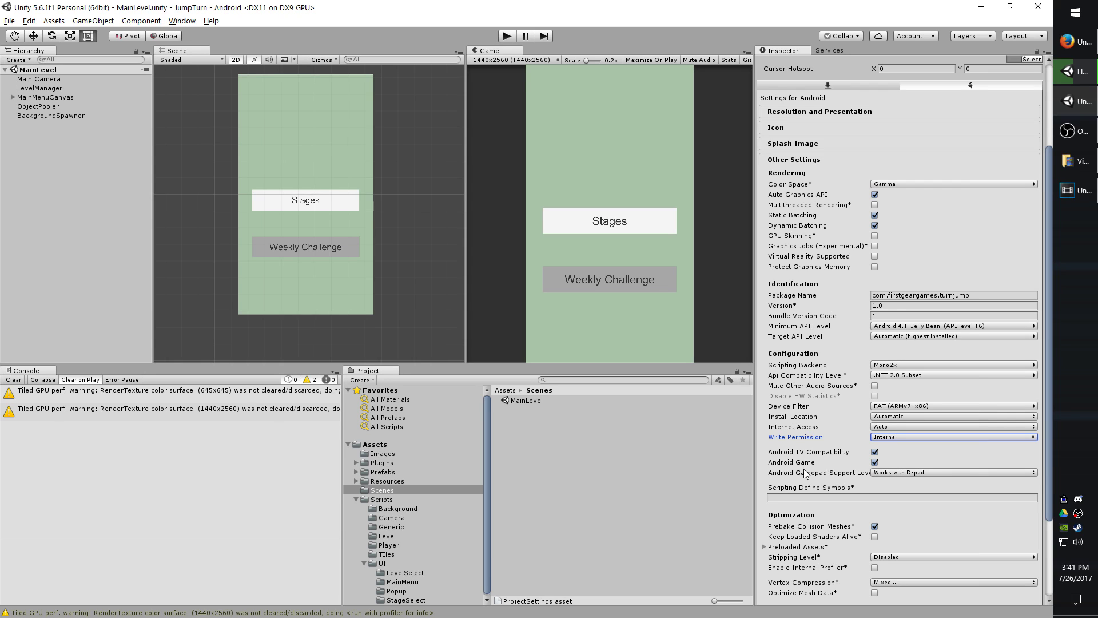
- Scroll through Other Settings, check Preloaded Assets, and keep the code Stripping Level at Disabled
{"action": "scroll", "coordinate": [794, 472], "scroll_direction": "down", "scroll_amount": 3}
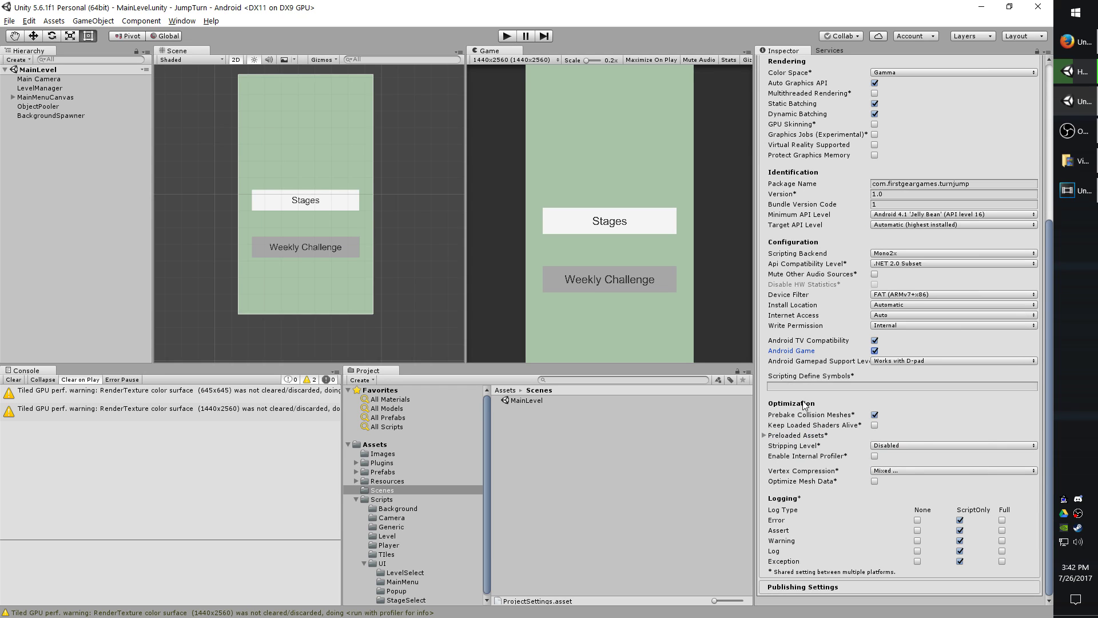
{"action": "left_click", "coordinate": [776, 436]}
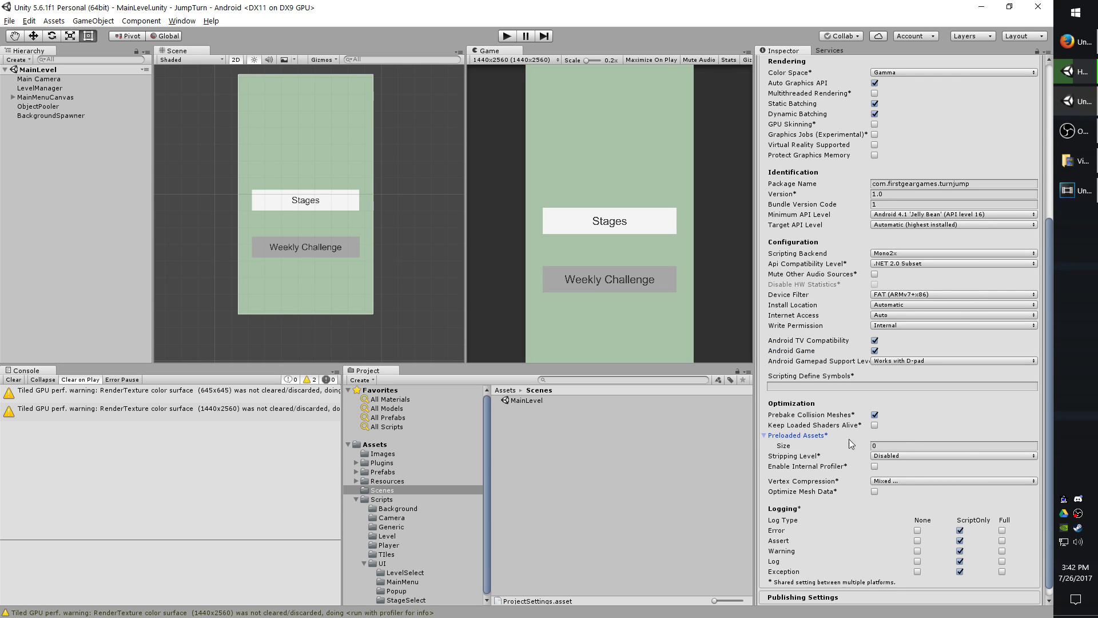
{"action": "left_click", "coordinate": [764, 436]}
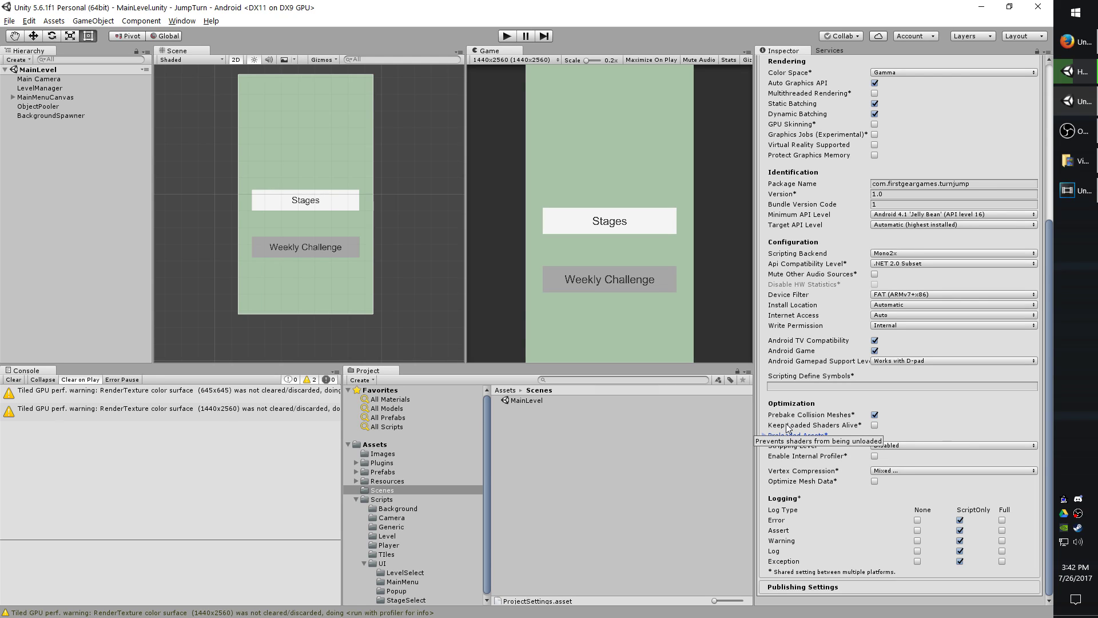
{"action": "left_click", "coordinate": [884, 447]}
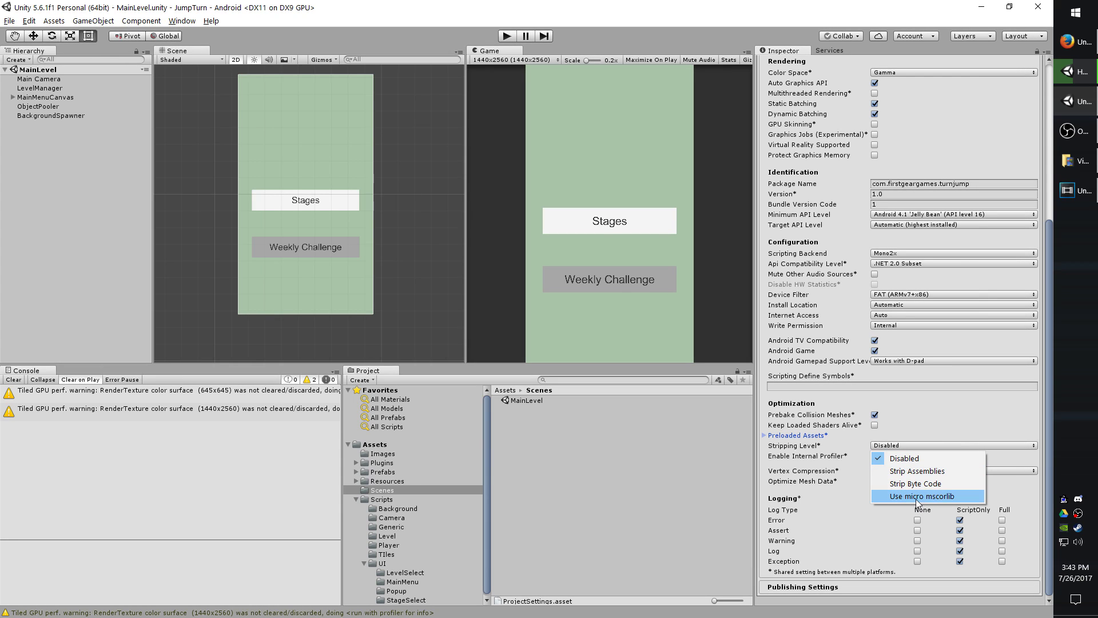
{"action": "left_click", "coordinate": [928, 458]}
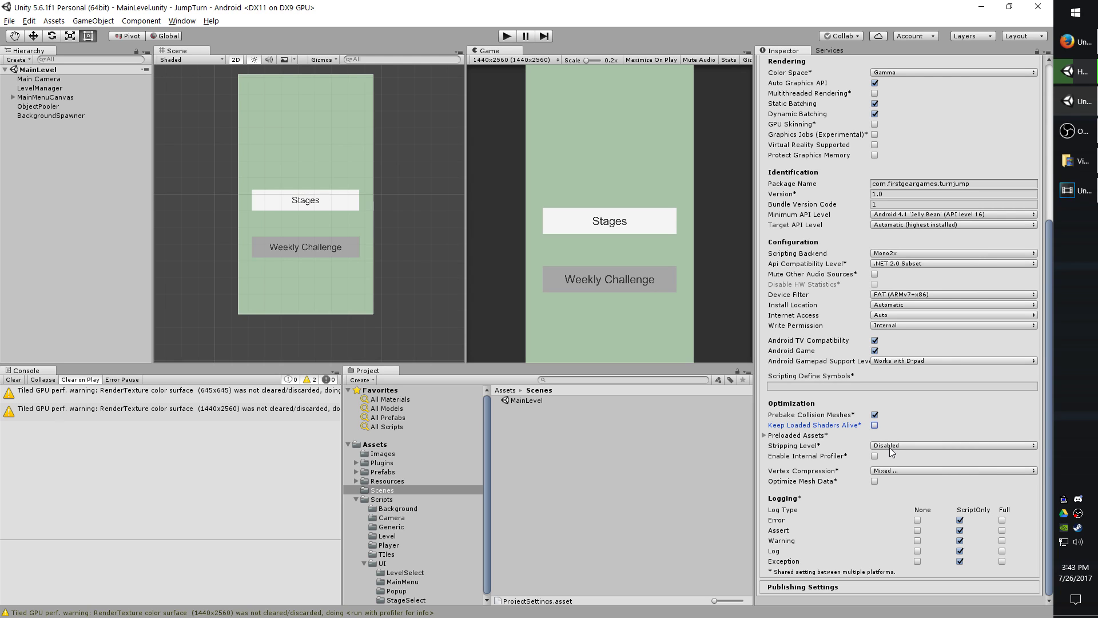
- Expand Publishing Settings and enable Create a new keystore with a confirmed keystore password
{"action": "left_click", "coordinate": [893, 585]}
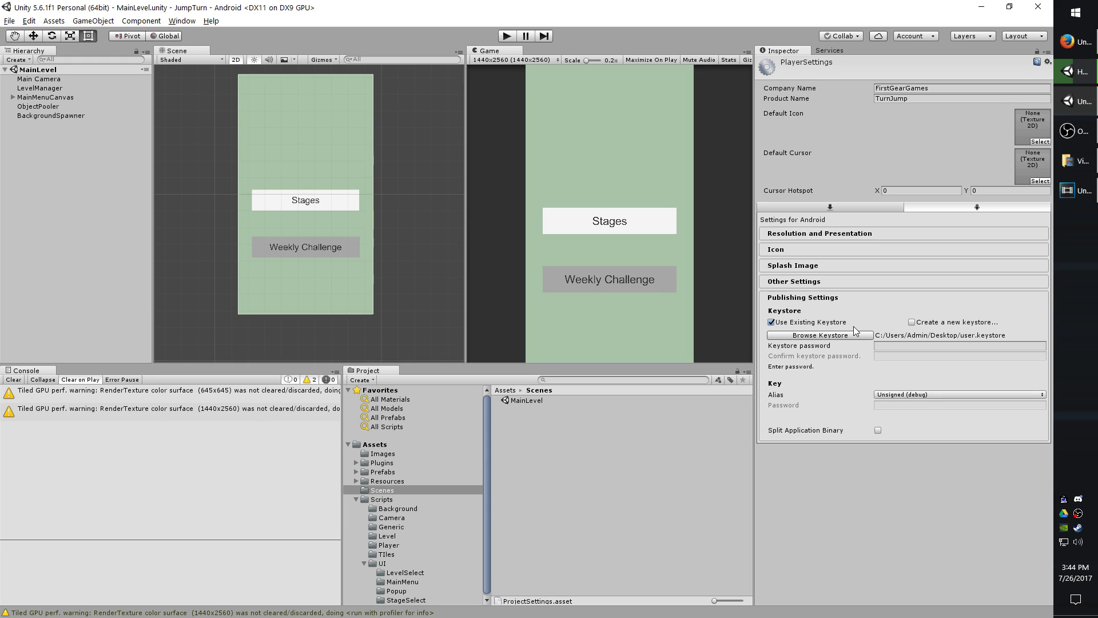
{"action": "left_click", "coordinate": [911, 322]}
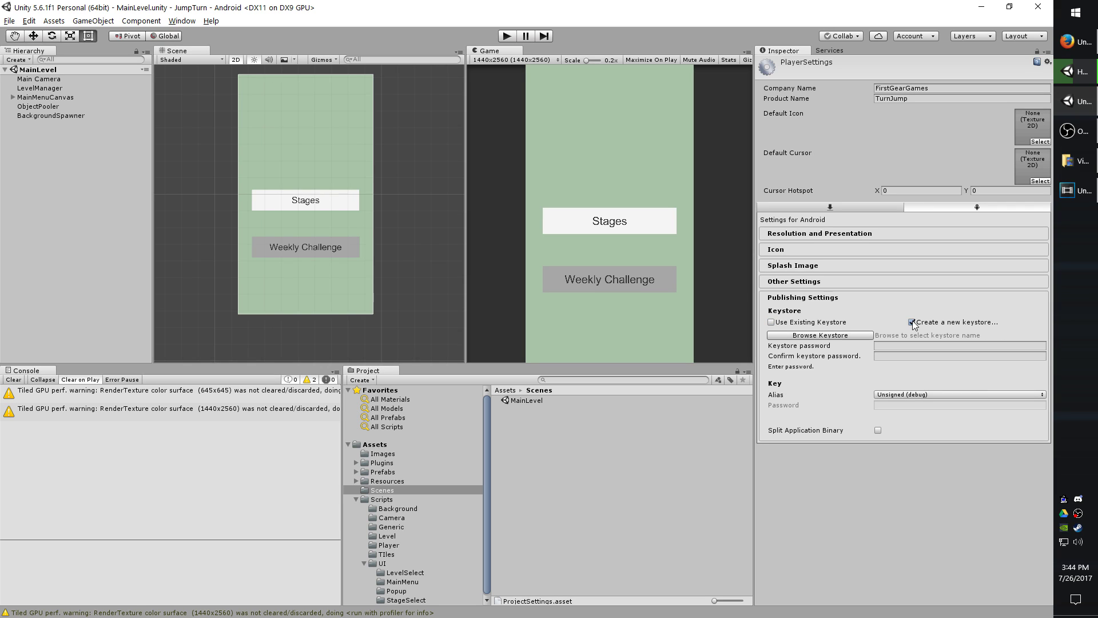
{"action": "left_click", "coordinate": [887, 346]}
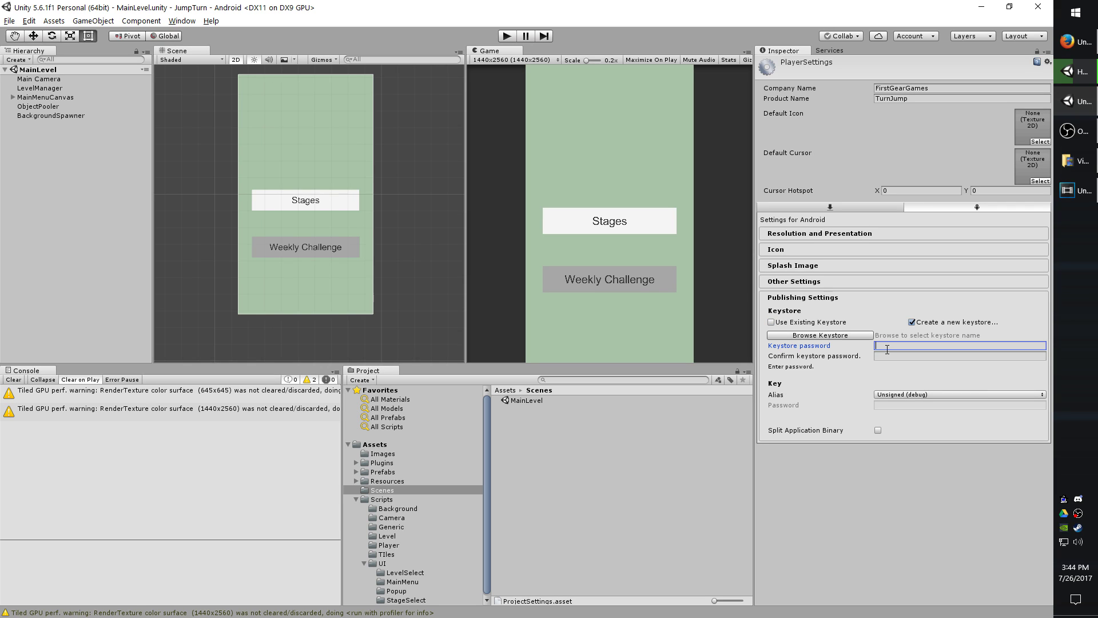
{"action": "type", "text": "*********"}
{"action": "key", "text": "Tab"}
{"action": "type", "text": "*********"}
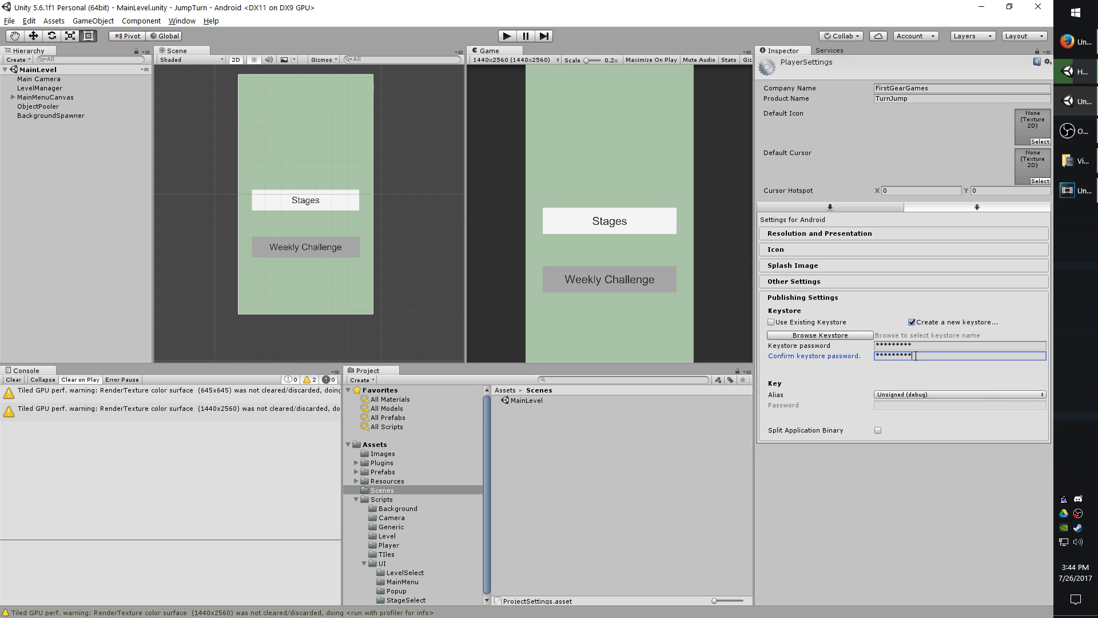
- Save the new keystore as user.keystore on the Desktop
{"action": "left_click", "coordinate": [828, 335]}
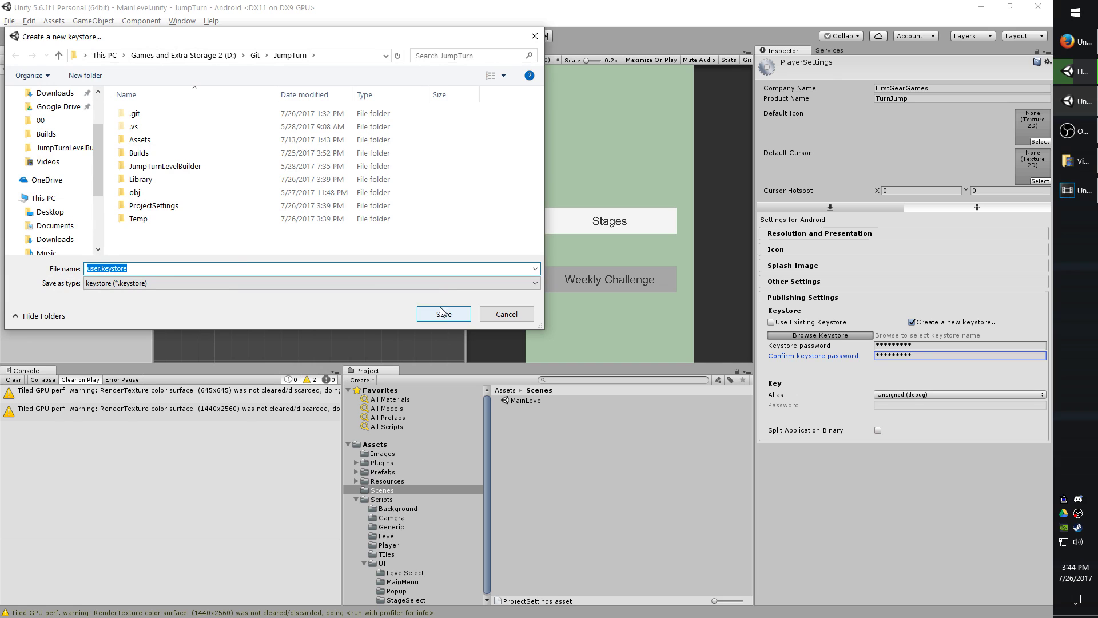
{"action": "left_click", "coordinate": [51, 211]}
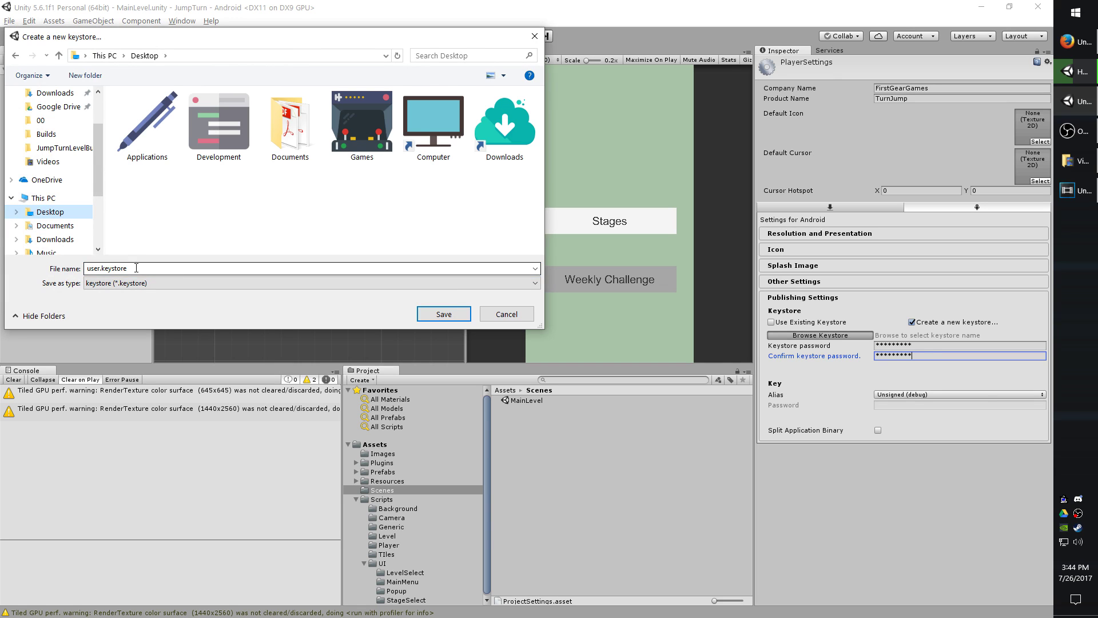
{"action": "left_click", "coordinate": [438, 315]}
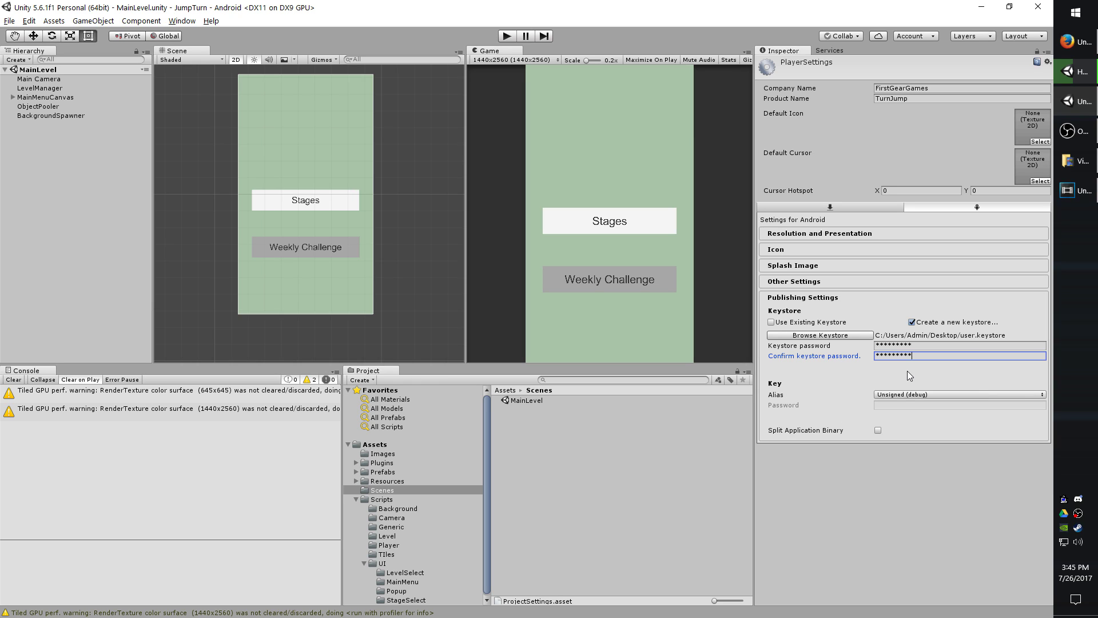
- Create a new key with alias FirstGearGames, a confirmed key password, and 50-year validity
{"action": "left_click", "coordinate": [885, 394]}
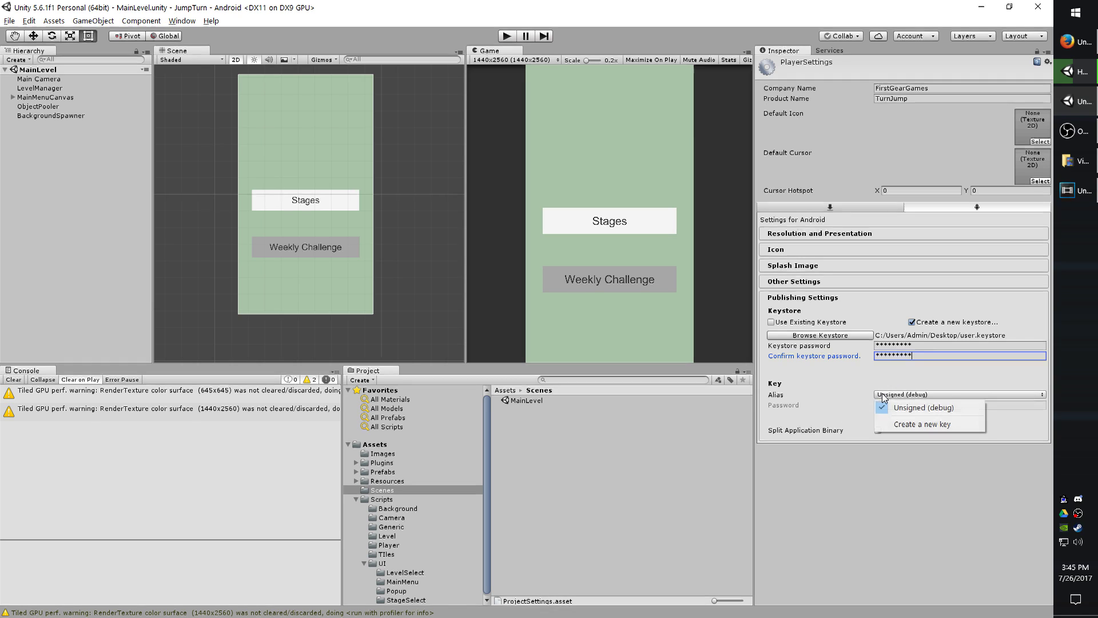
{"action": "left_click", "coordinate": [917, 426]}
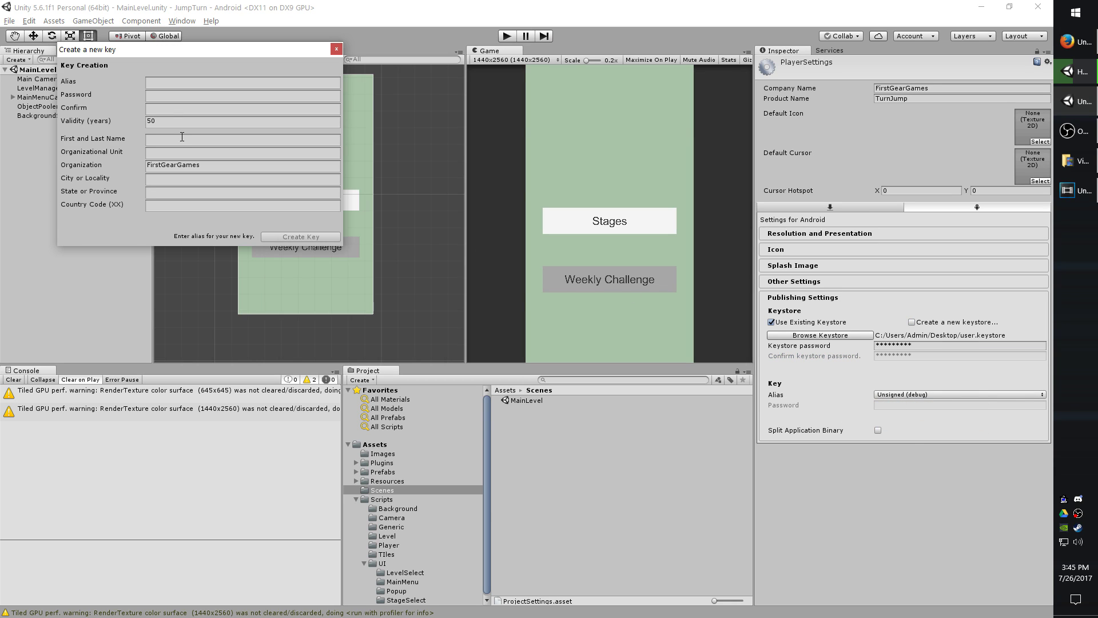
{"action": "left_click", "coordinate": [170, 83]}
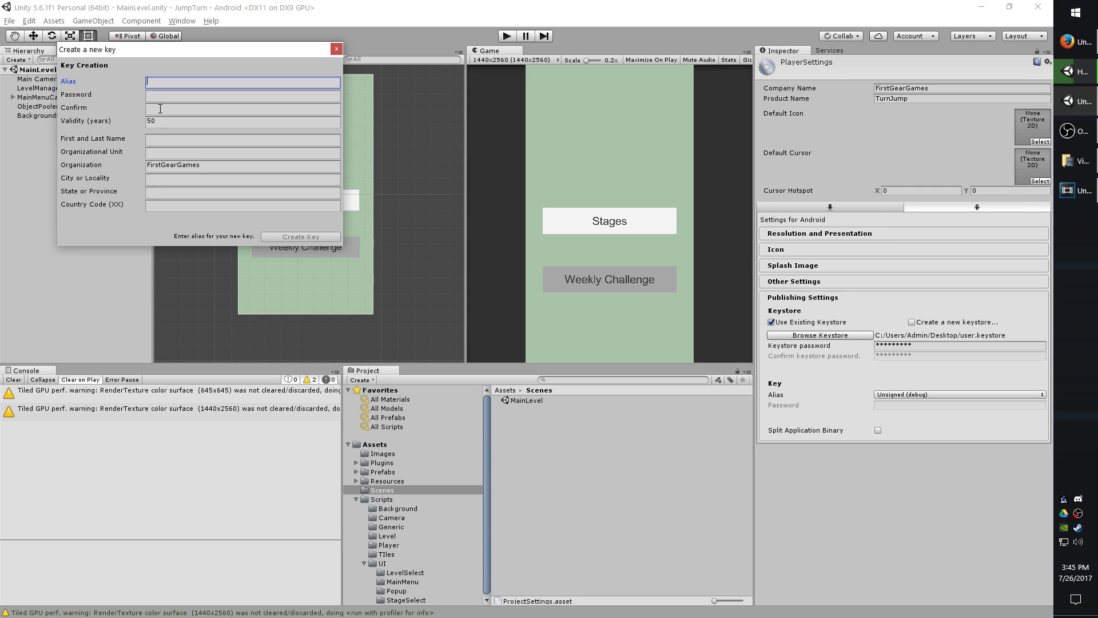
{"action": "type", "text": "FirstGearGames"}
{"action": "key", "text": "Tab"}
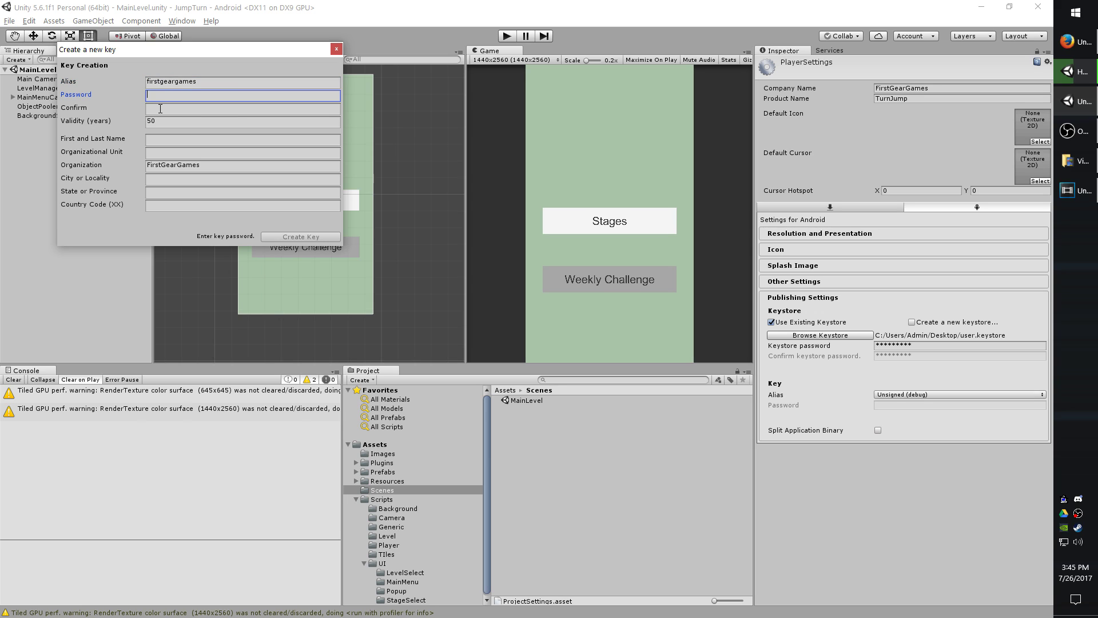
{"action": "type", "text": "********"}
{"action": "left_click", "coordinate": [160, 109]}
{"action": "type", "text": "*********"}
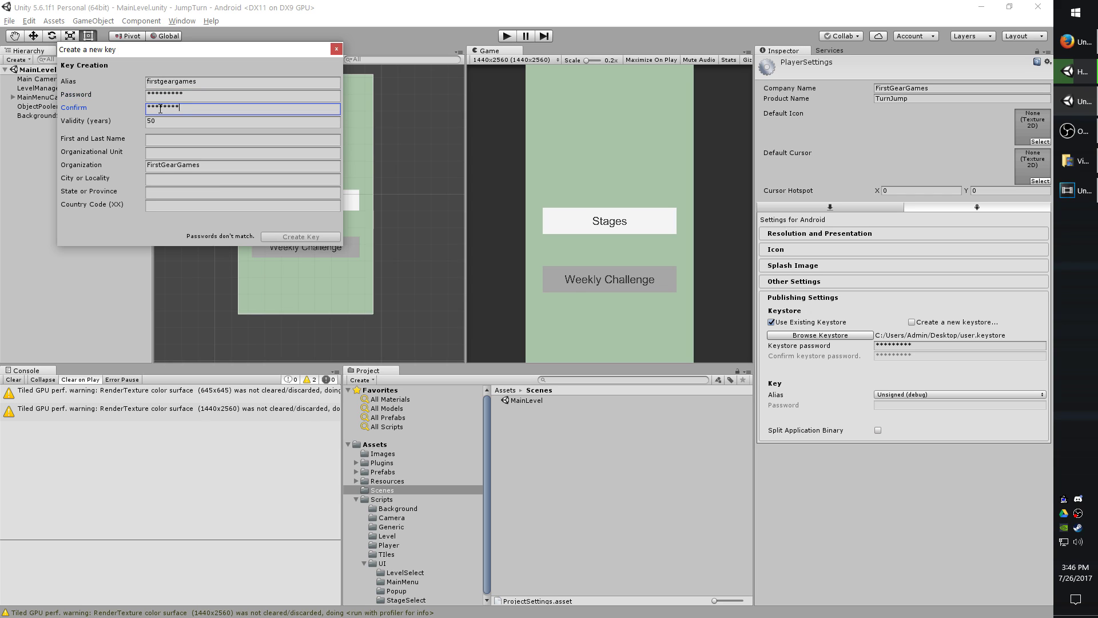
{"action": "key", "text": "Tab"}
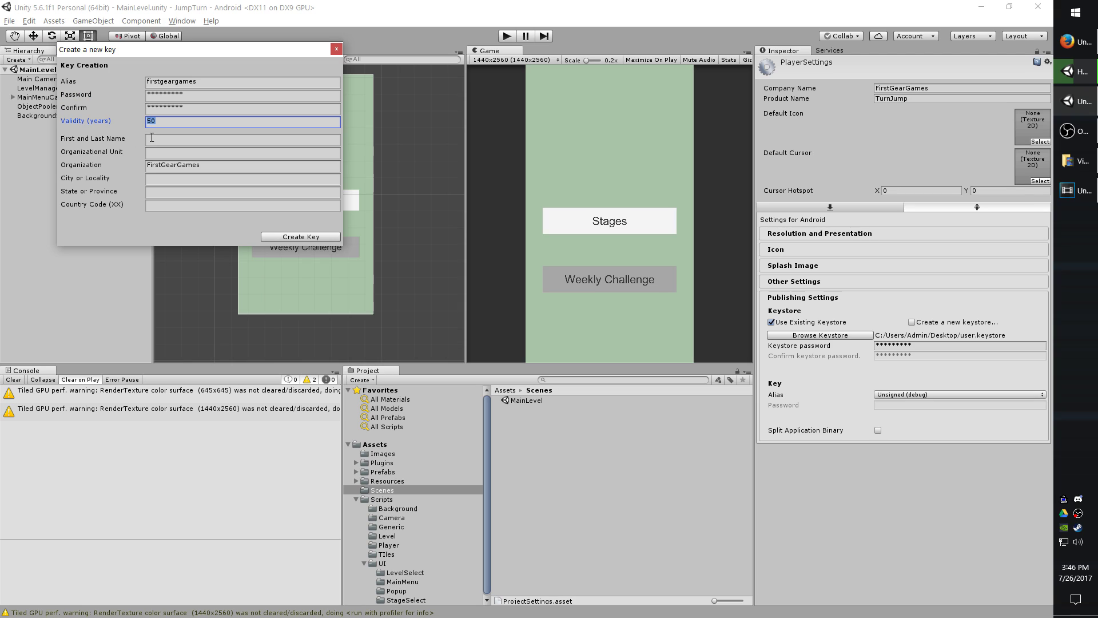
- Enter the owner's full name, organizational unit U.S. Military, and organization Army
{"action": "key", "text": "Tab"}
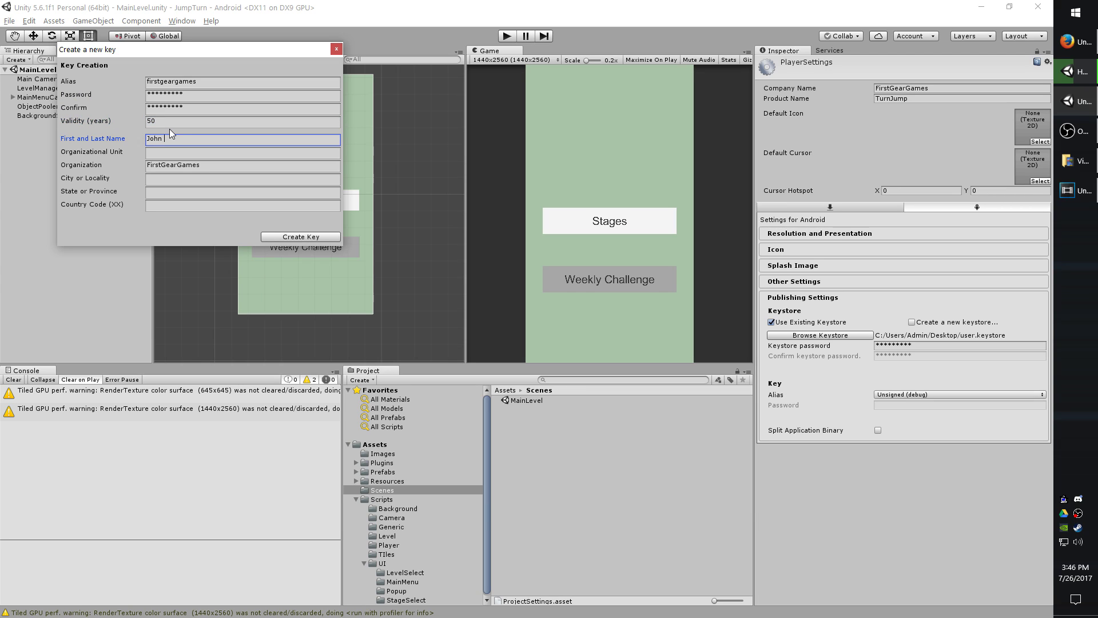
{"action": "type", "text": "John Diggles"}
{"action": "key", "text": "Tab"}
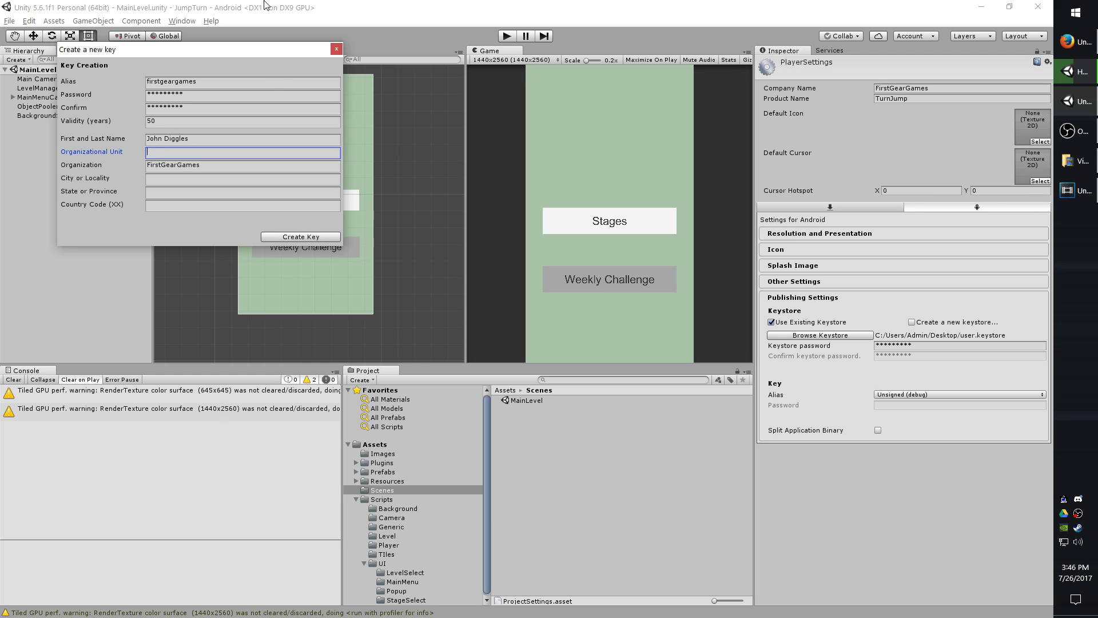
{"action": "type", "text": "U.S. Military"}
{"action": "key", "text": "Tab"}
{"action": "type", "text": "Army"}
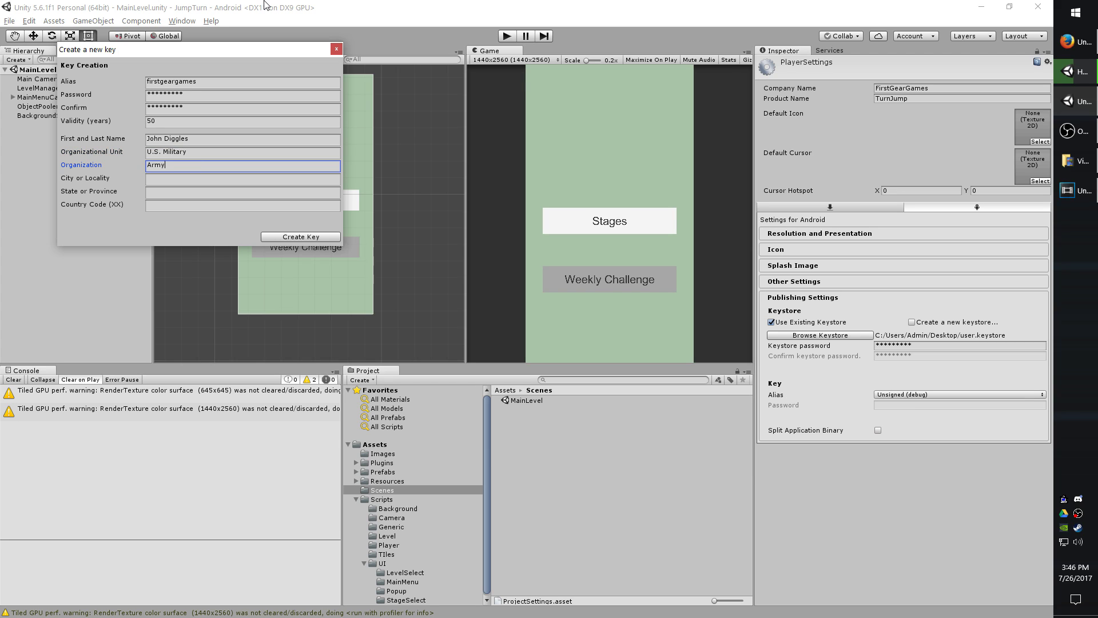
- Add city Undisclosed, state AK, and country code US, then create the key
{"action": "key", "text": "Tab"}
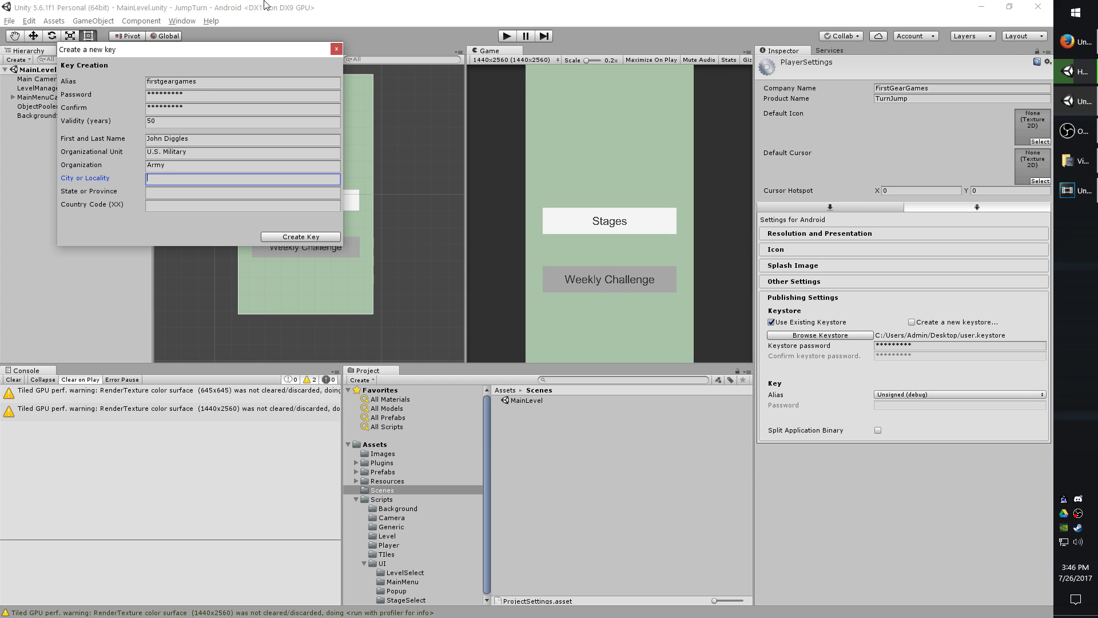
{"action": "type", "text": "Undisclosed"}
{"action": "key", "text": "Tab"}
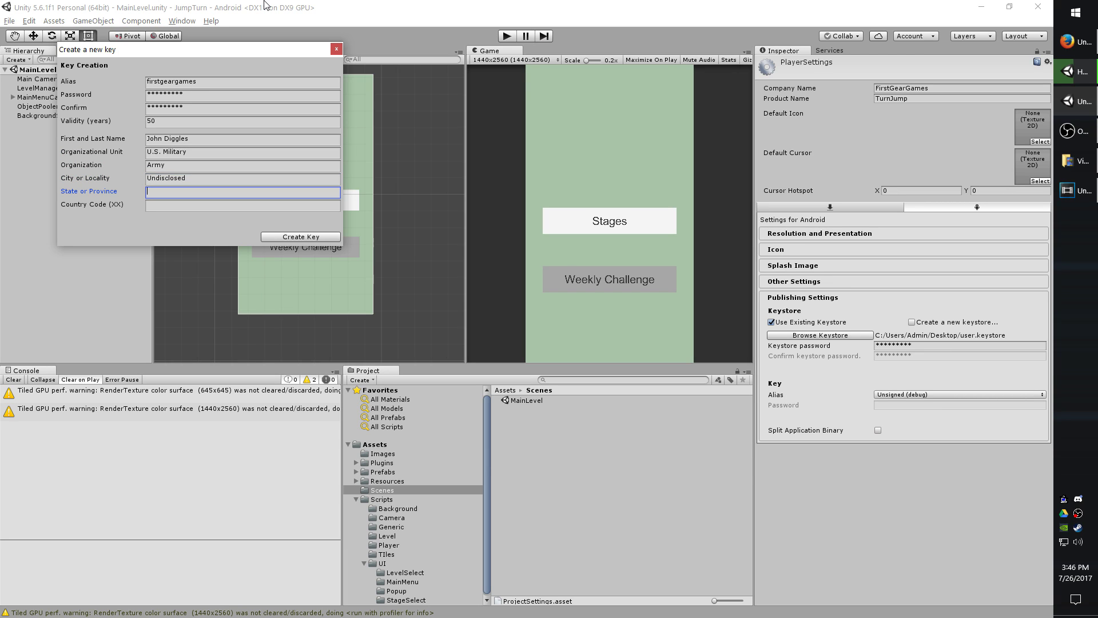
{"action": "type", "text": "AK"}
{"action": "key", "text": "Tab"}
{"action": "type", "text": "US"}
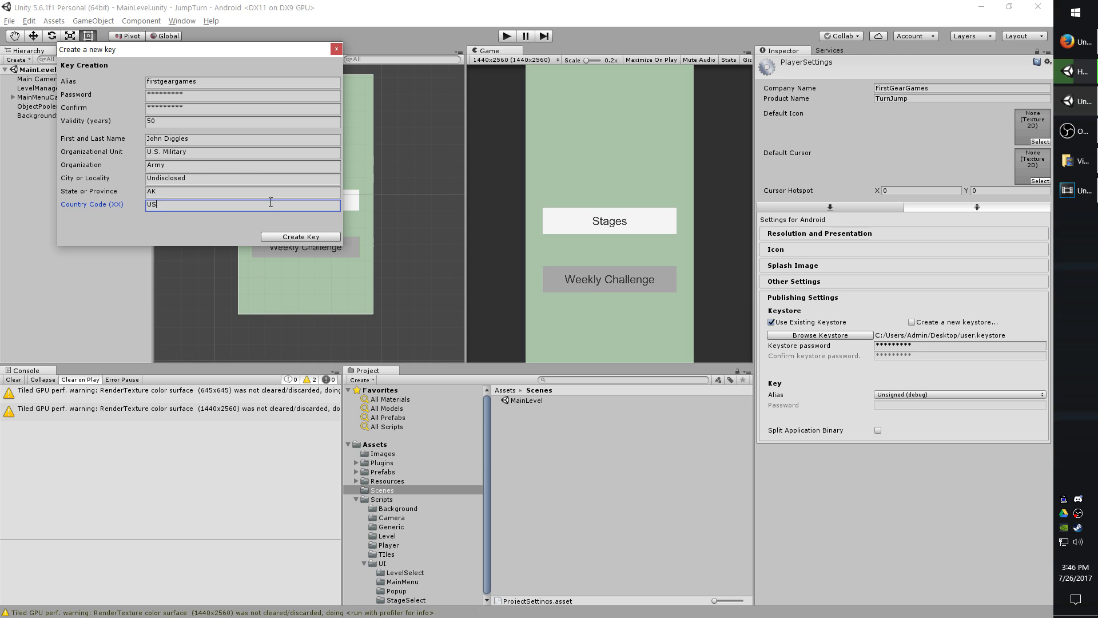
{"action": "left_click", "coordinate": [280, 237]}
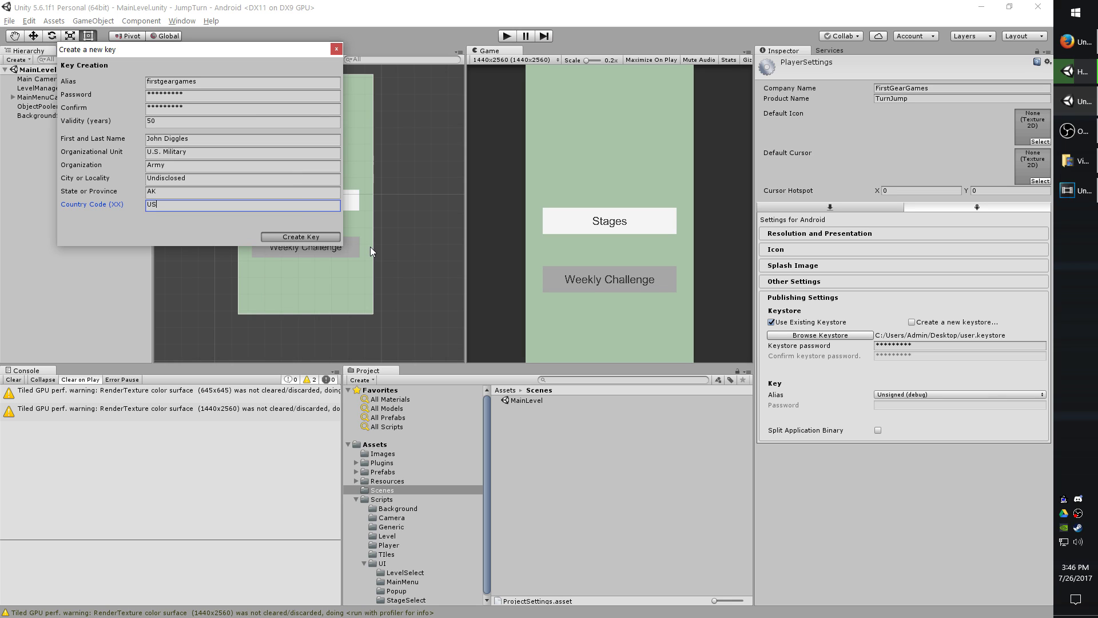
{"action": "key", "text": "Return"}
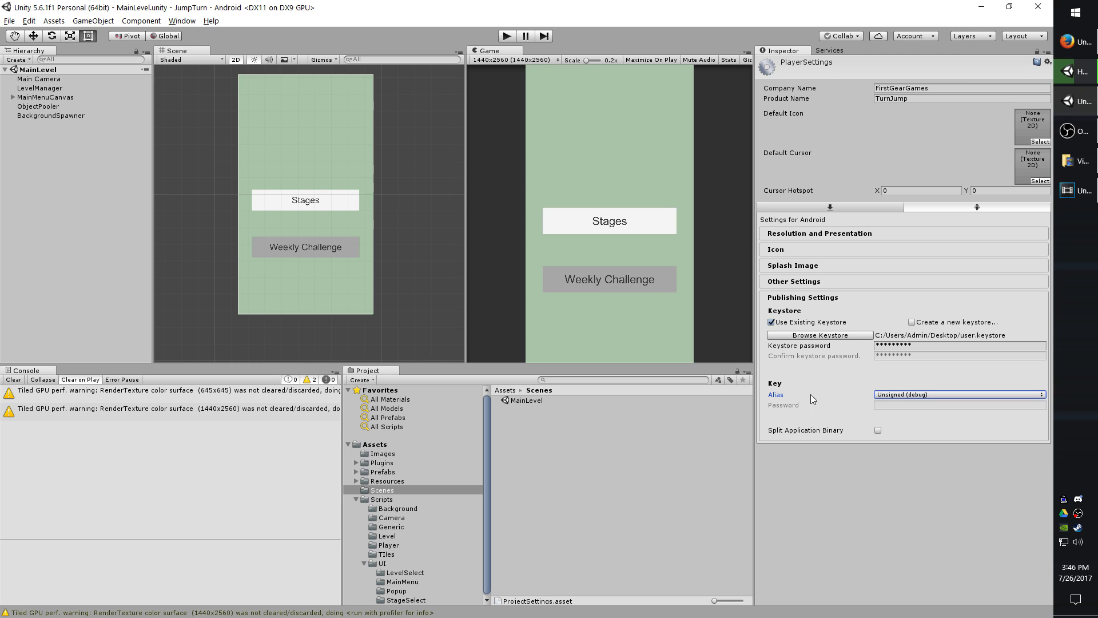
- Select the firstgeargames key alias and enter its key password
{"action": "left_click", "coordinate": [899, 395]}
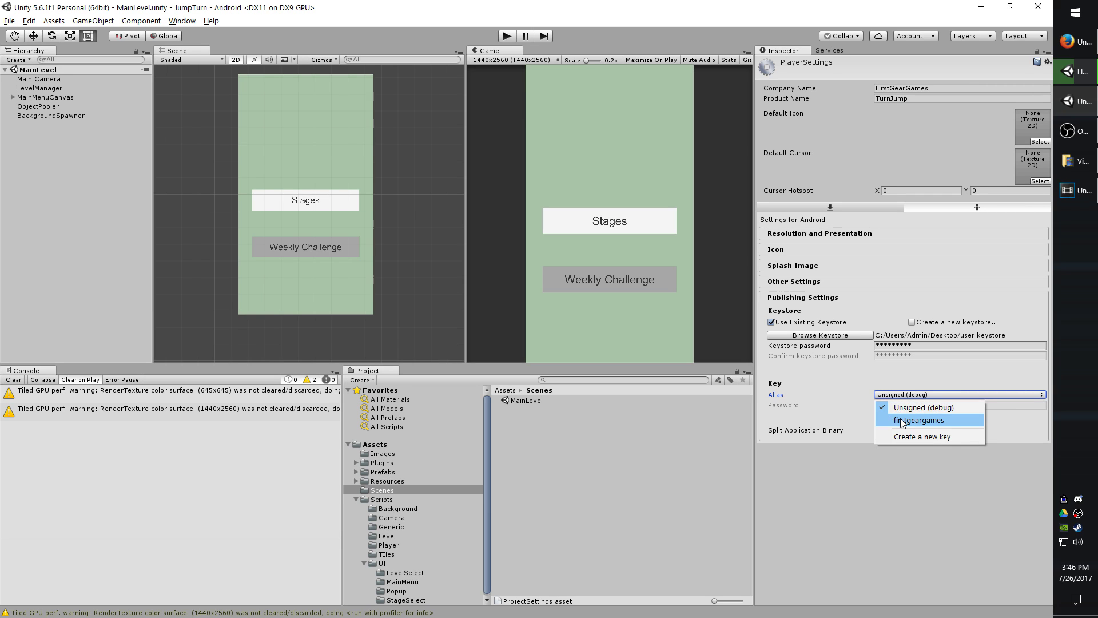
{"action": "left_click", "coordinate": [901, 421]}
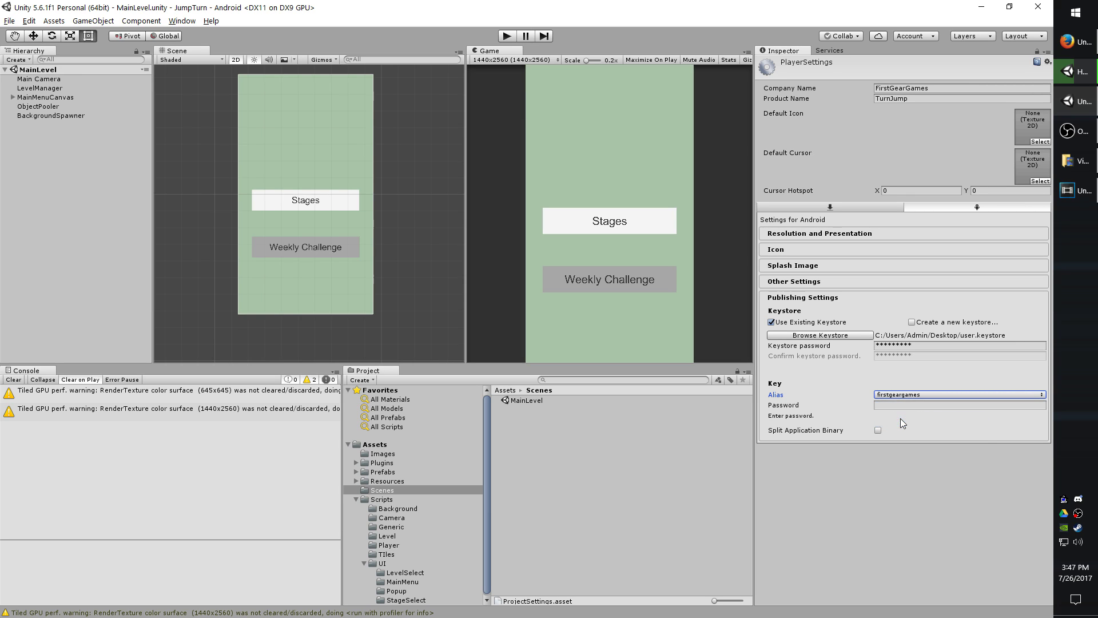
{"action": "left_click", "coordinate": [898, 406]}
{"action": "type", "text": "*********"}
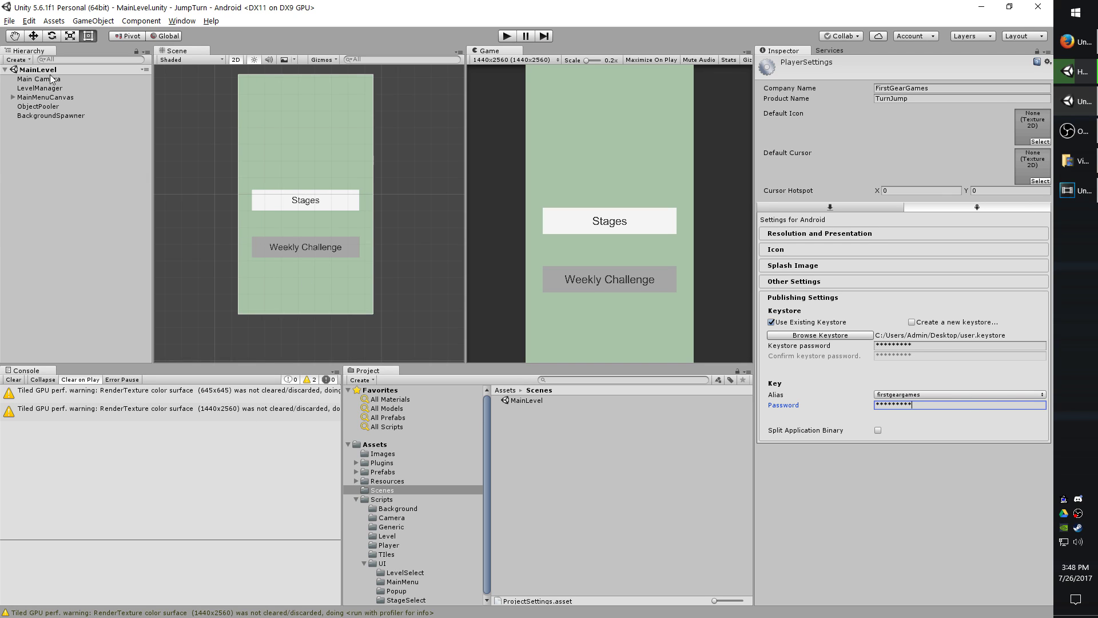
- Start the Android APK build from File > Build Settings, naming the APK in the save dialog
{"action": "left_click", "coordinate": [9, 21]}
{"action": "left_click", "coordinate": [25, 136]}
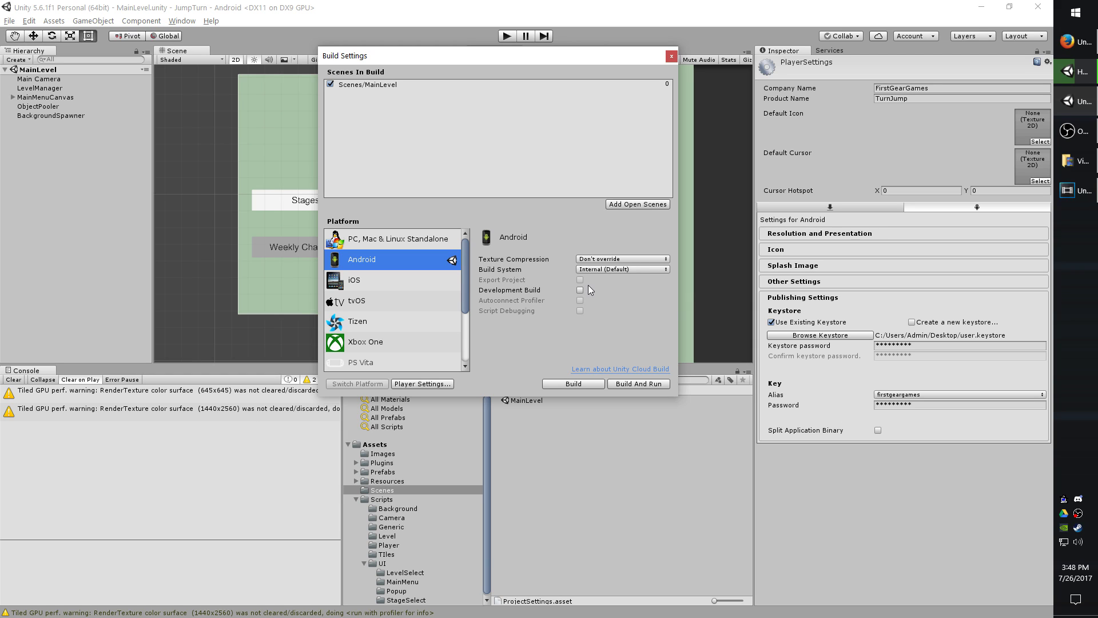
{"action": "left_click", "coordinate": [573, 383]}
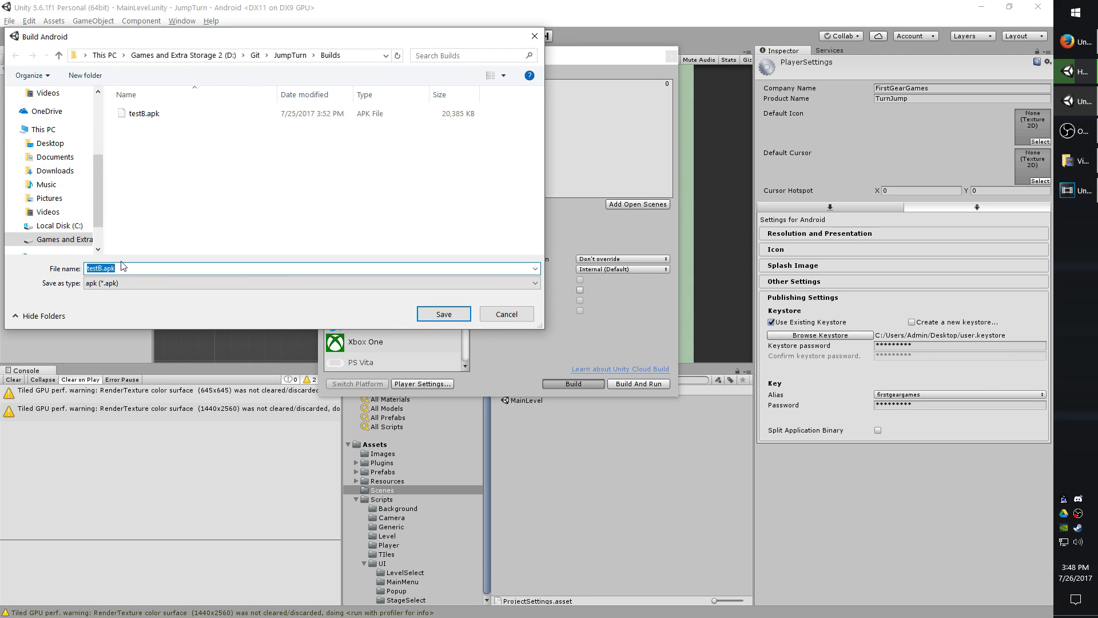
{"action": "type", "text": "te"}
{"action": "key", "text": "Escape"}
{"action": "key", "text": "Escape"}
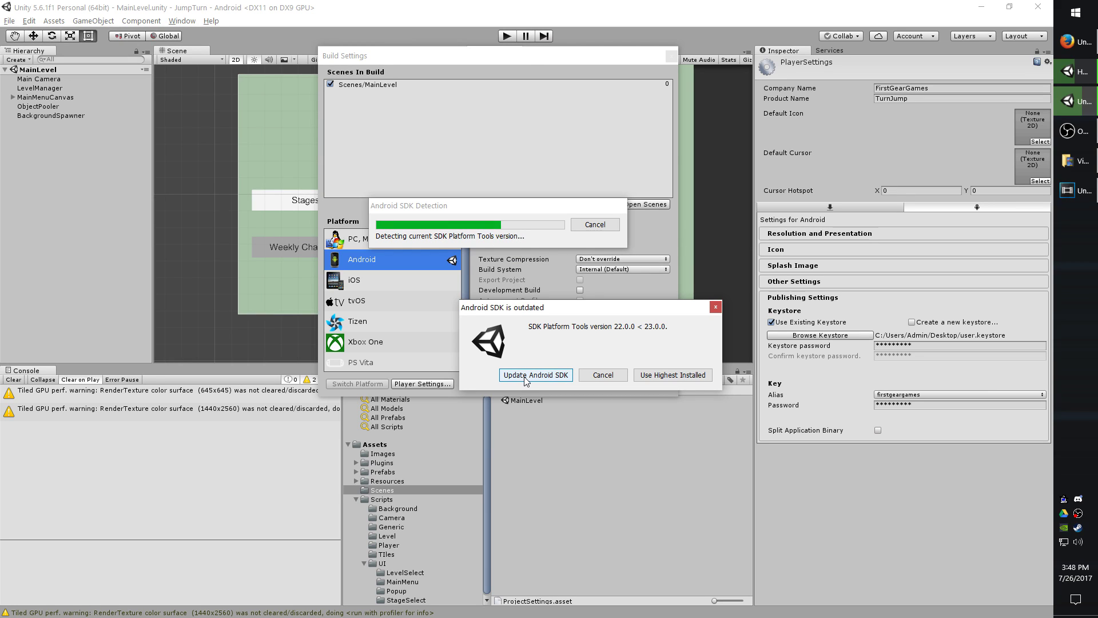
- Choose Use Highest Installed for both the outdated Platform Tools and Build Tools prompts
{"action": "left_click", "coordinate": [655, 378]}
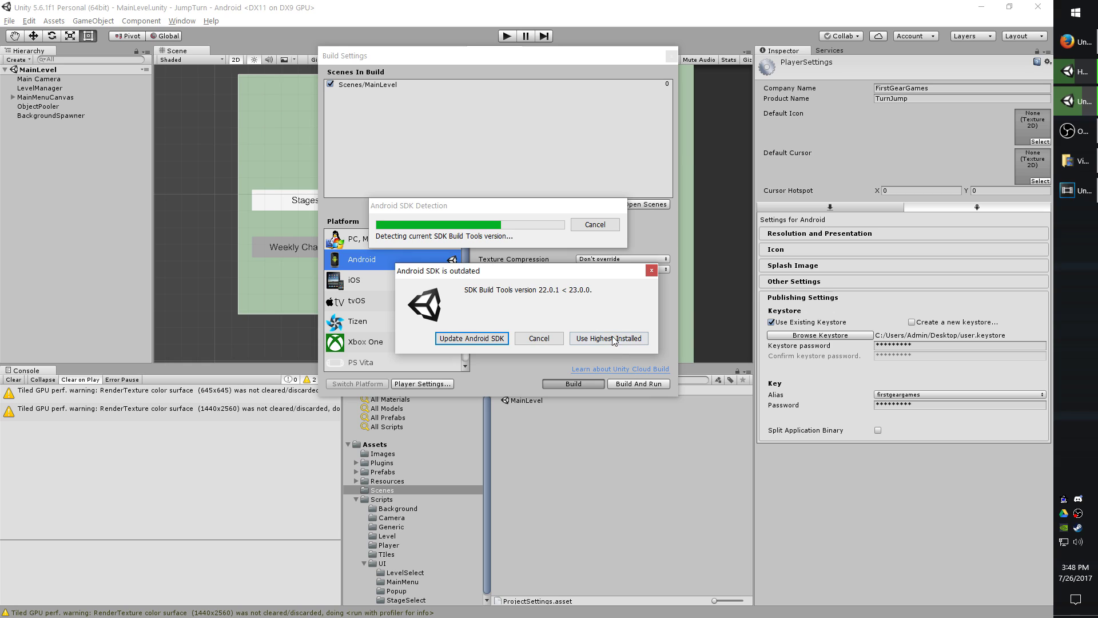
{"action": "left_click", "coordinate": [613, 338]}
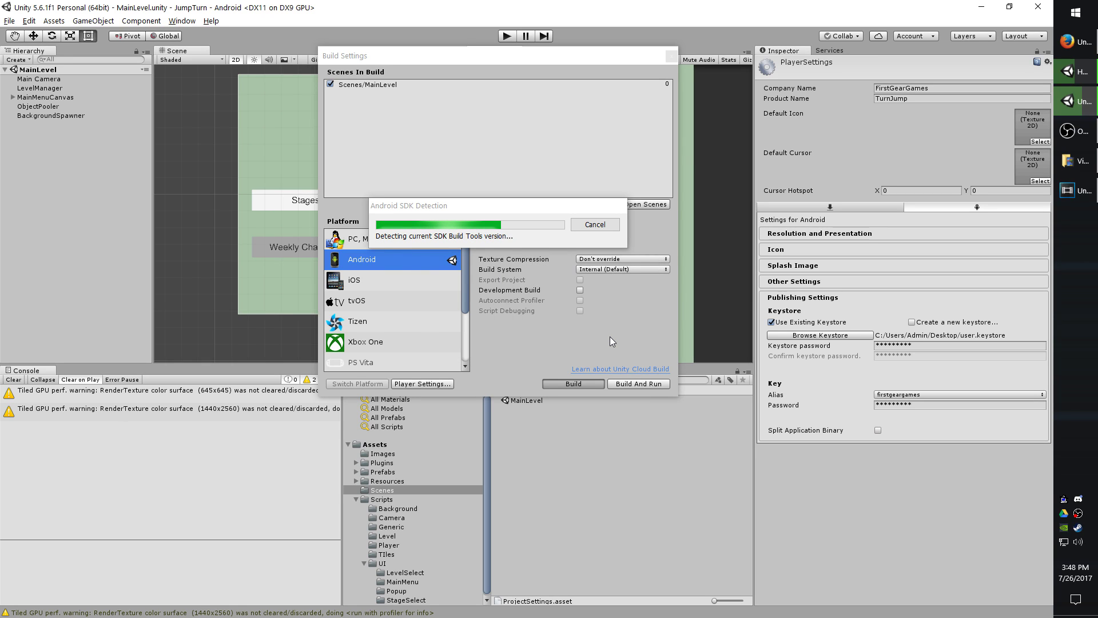